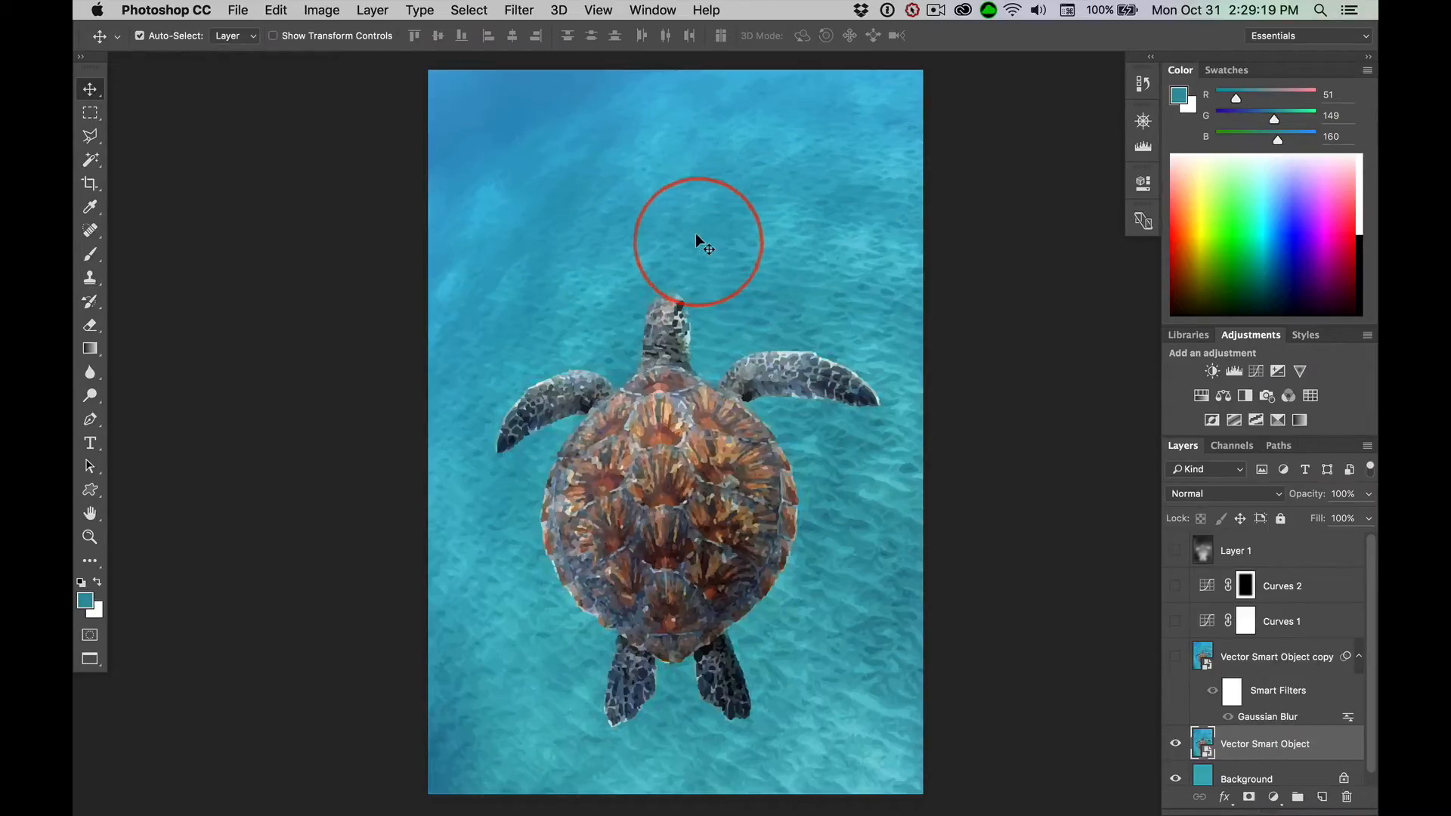
Switch to Illustrator and place turtle.jpg from the upsampleMagic folder in Finder onto the blank artboard
key("super+Tab")
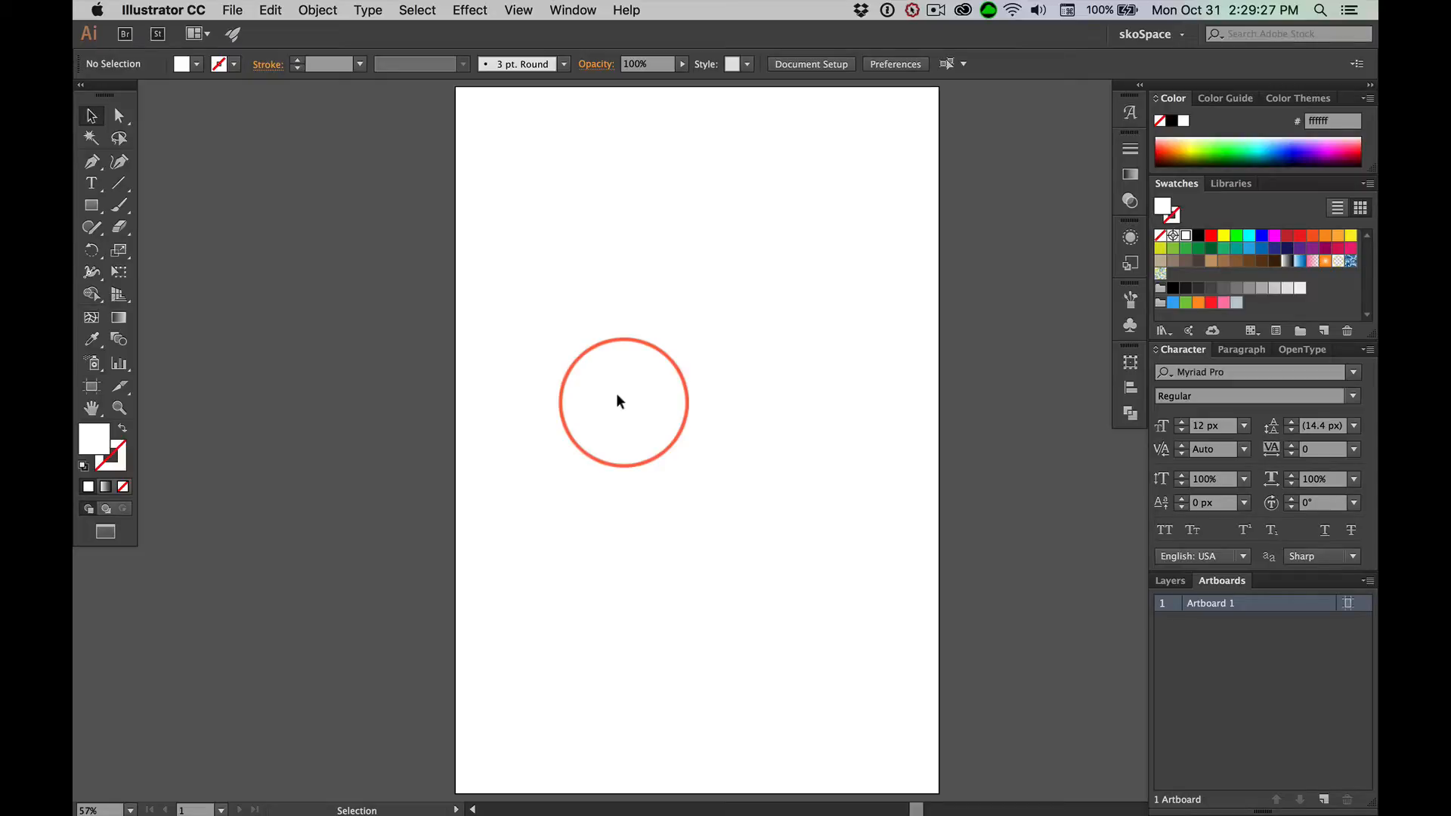
key("super+Tab")
key("super+Tab")
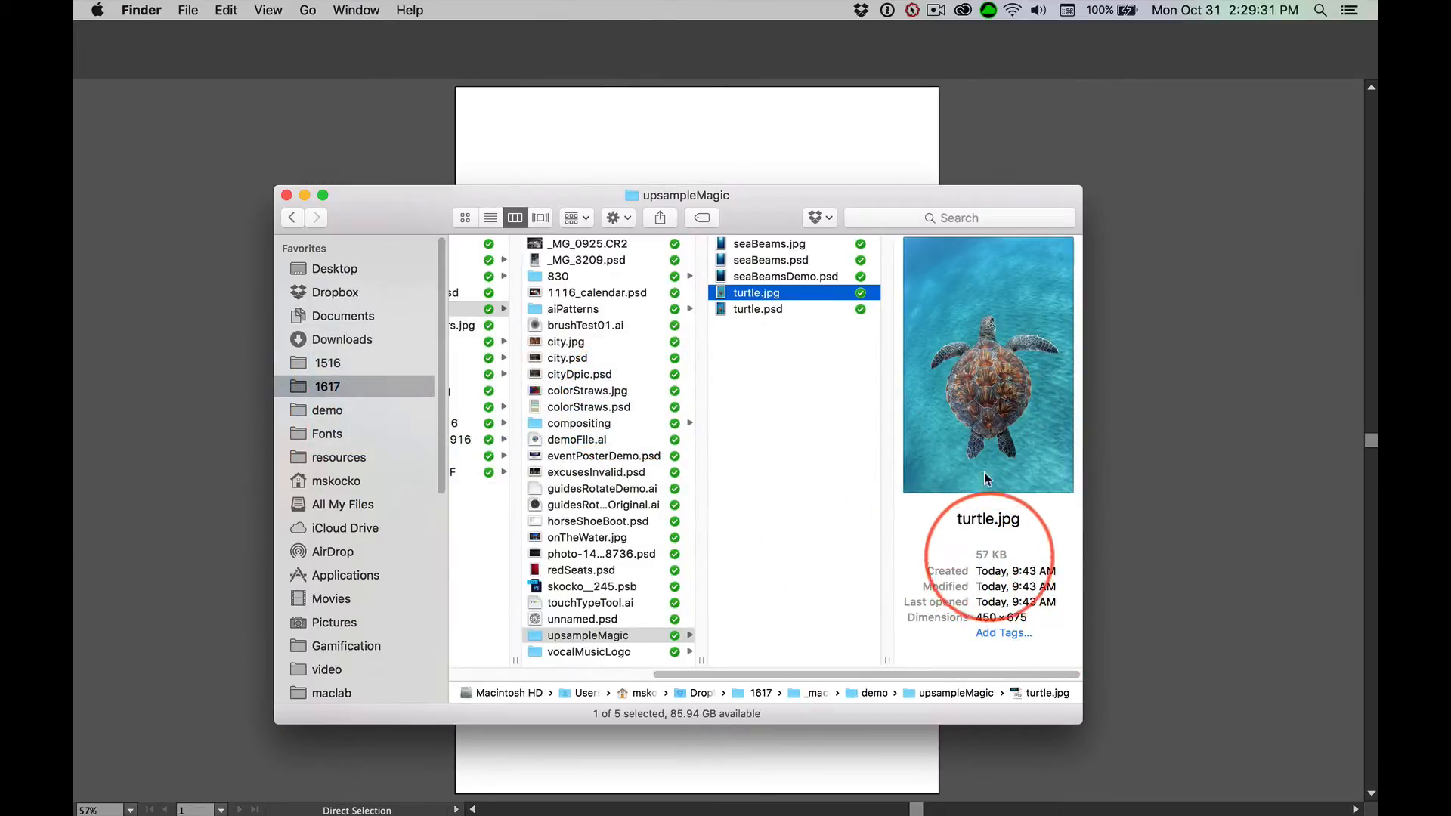
left_click_drag(752, 213, 212, 228)
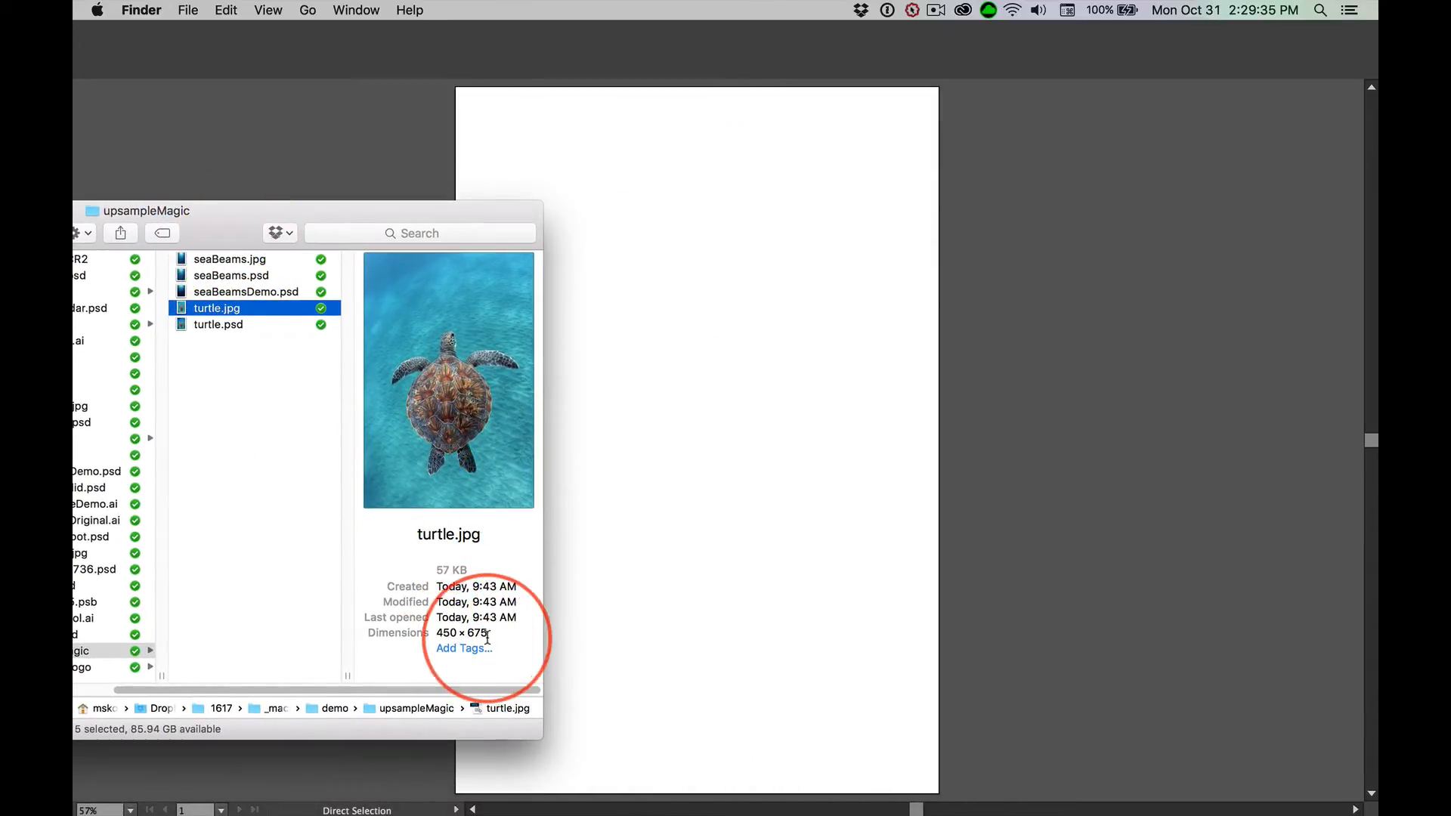
left_click_drag(176, 312, 660, 369)
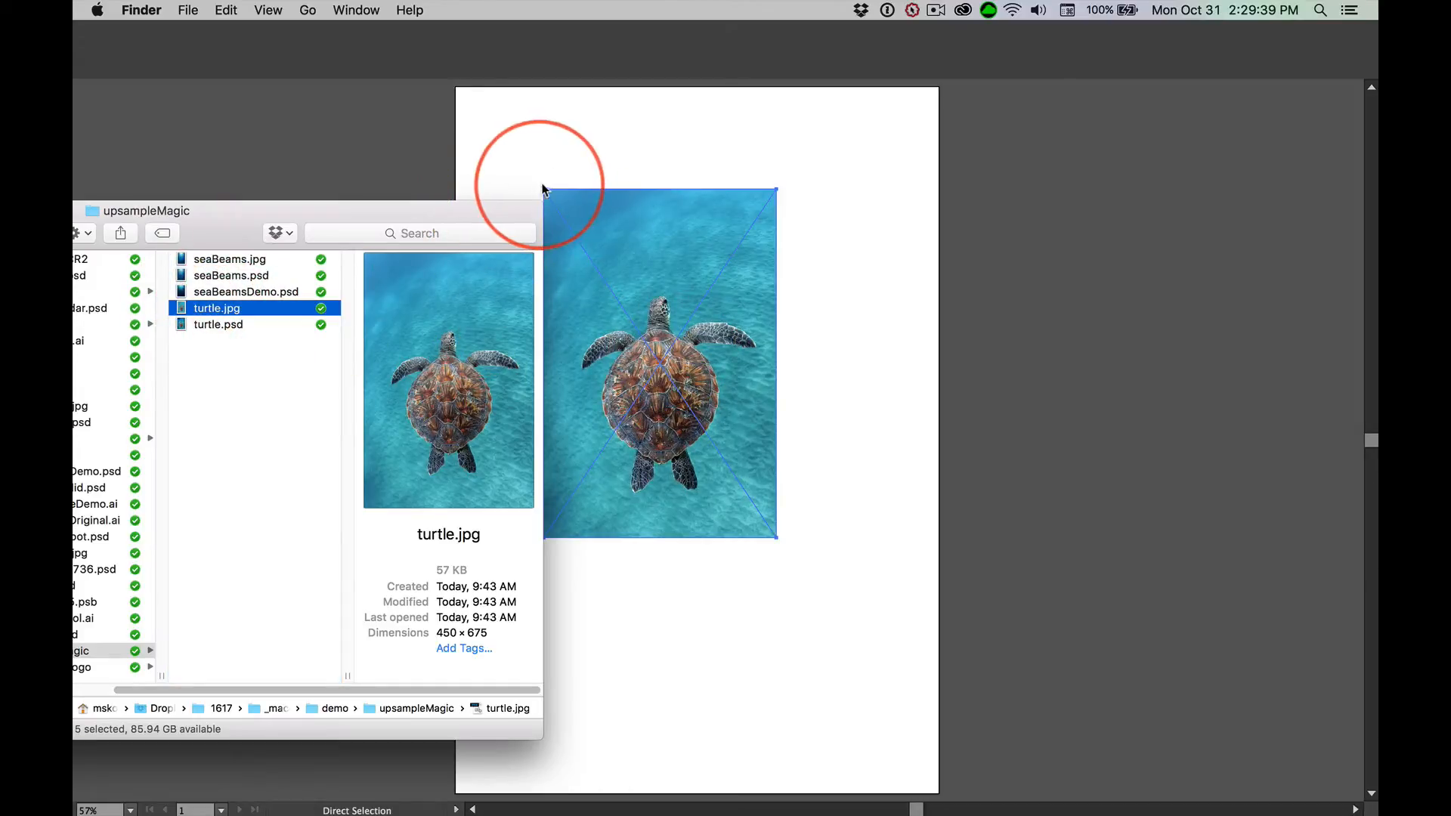
left_click(1149, 301)
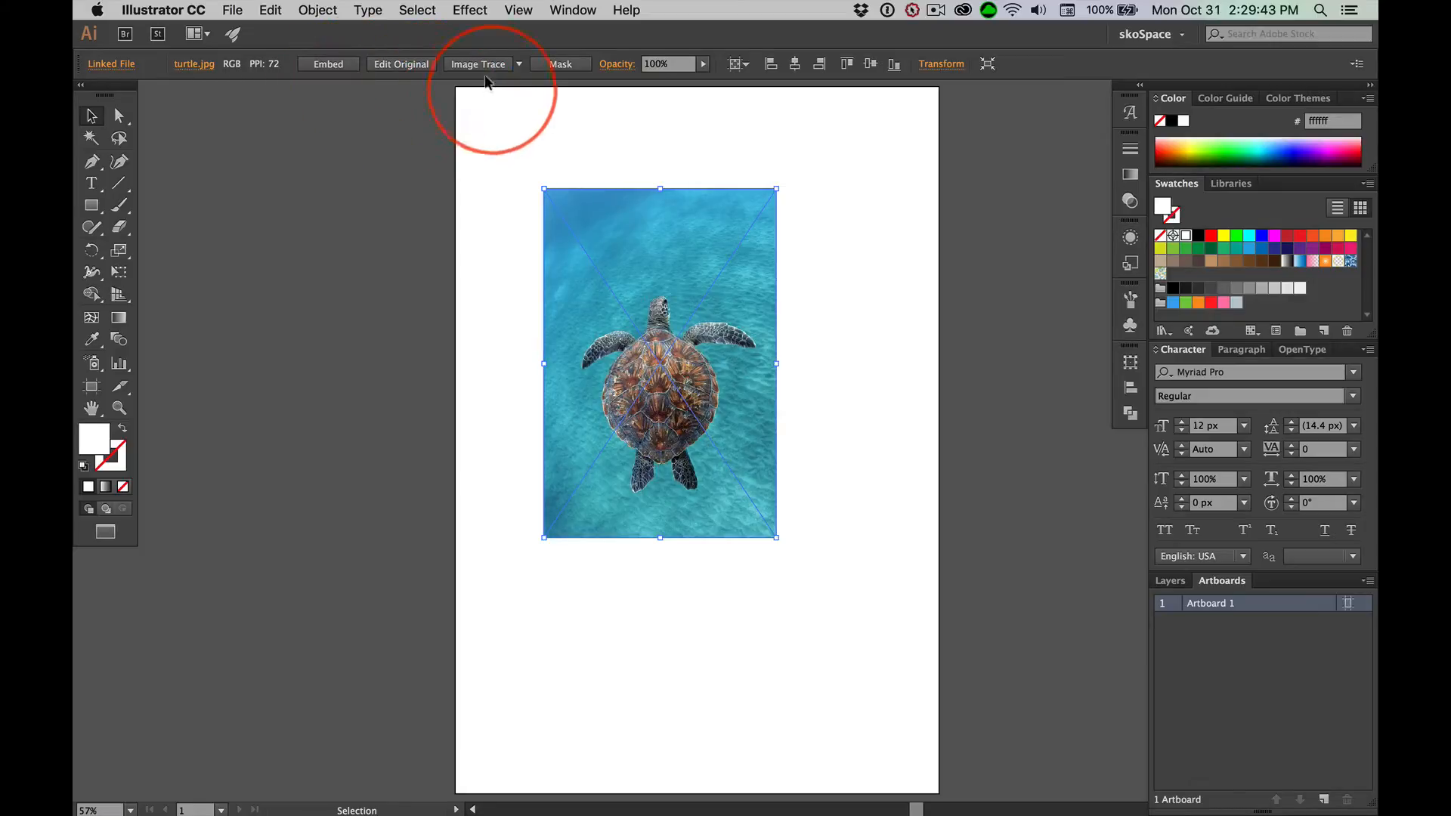
Fit the artboard to the bounds of the placed turtle image with the Artboard tool
left_click(92, 388)
left_click(654, 284)
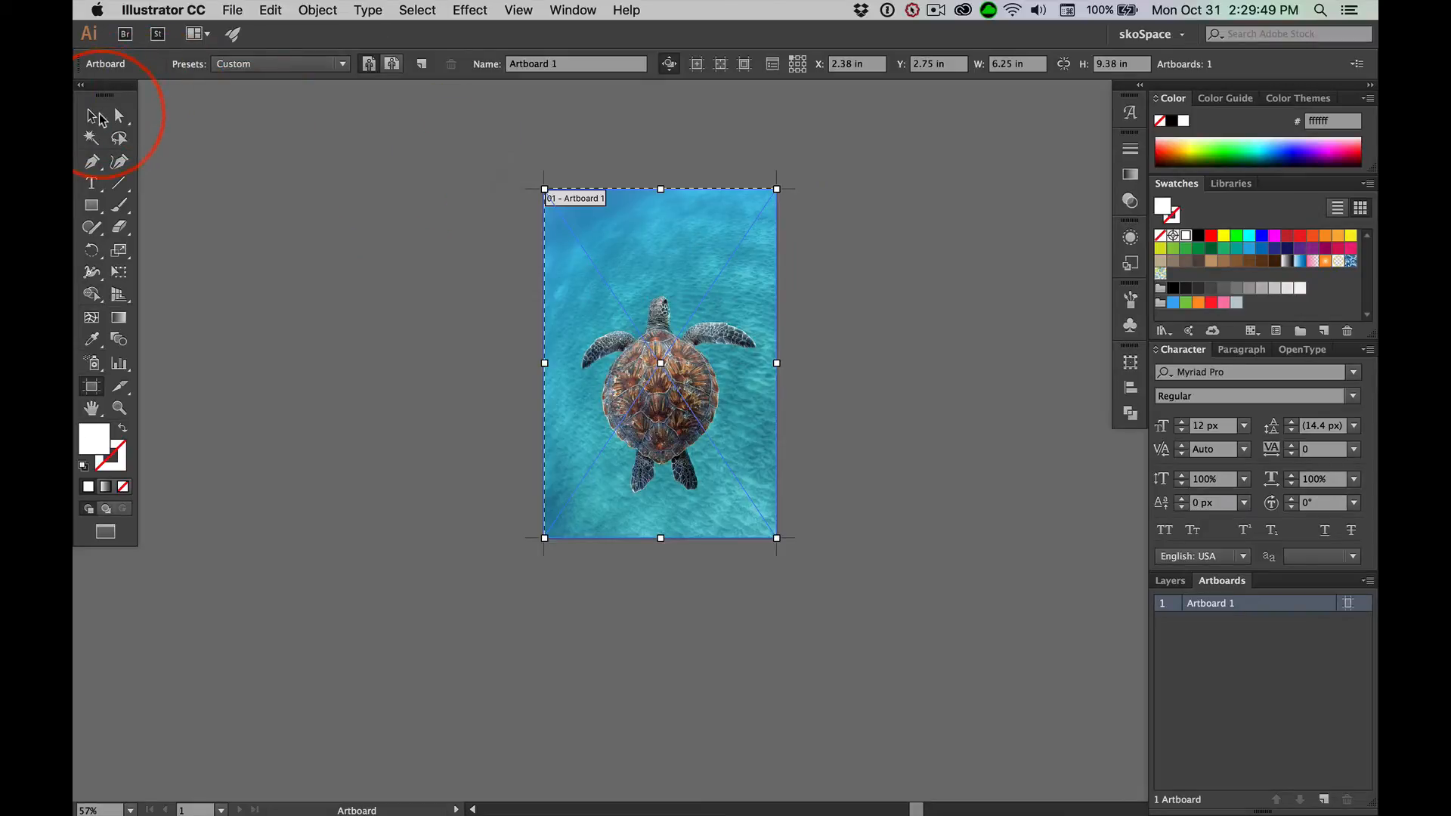
left_click(96, 115)
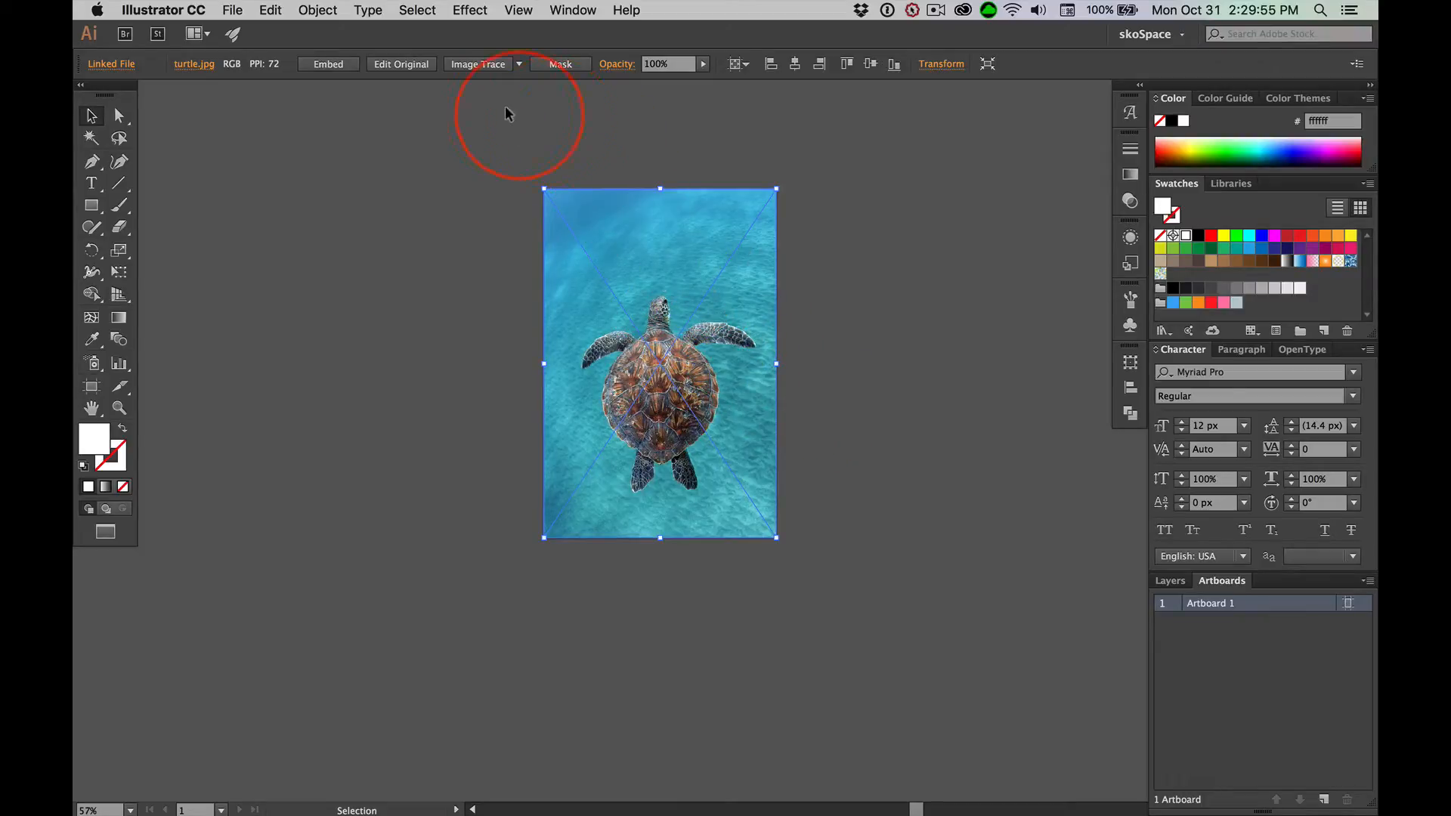
Image Trace the turtle photo with the High Fidelity Photo preset and expand the tracing into vector shapes
left_click(520, 65)
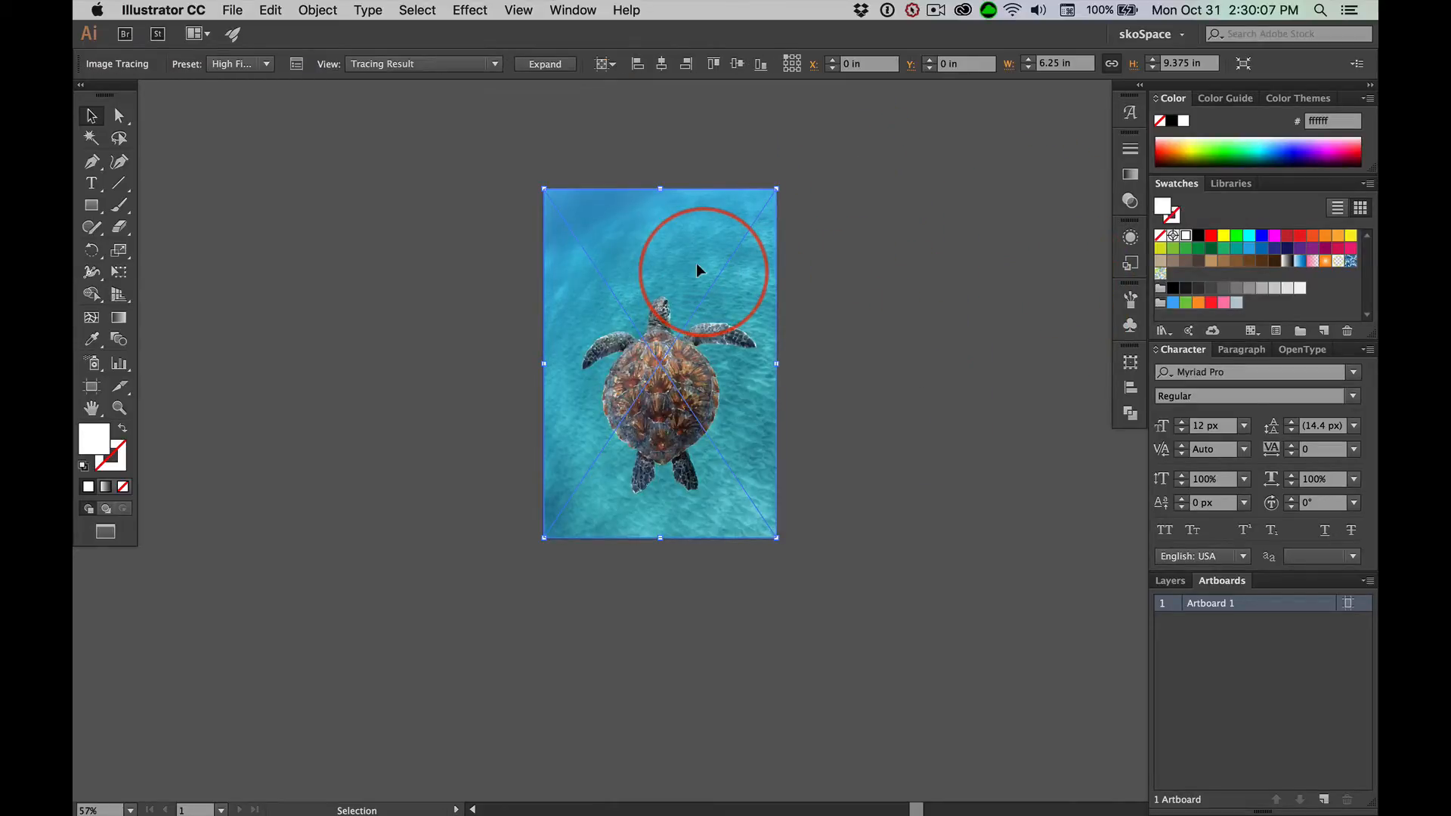
left_click(545, 65)
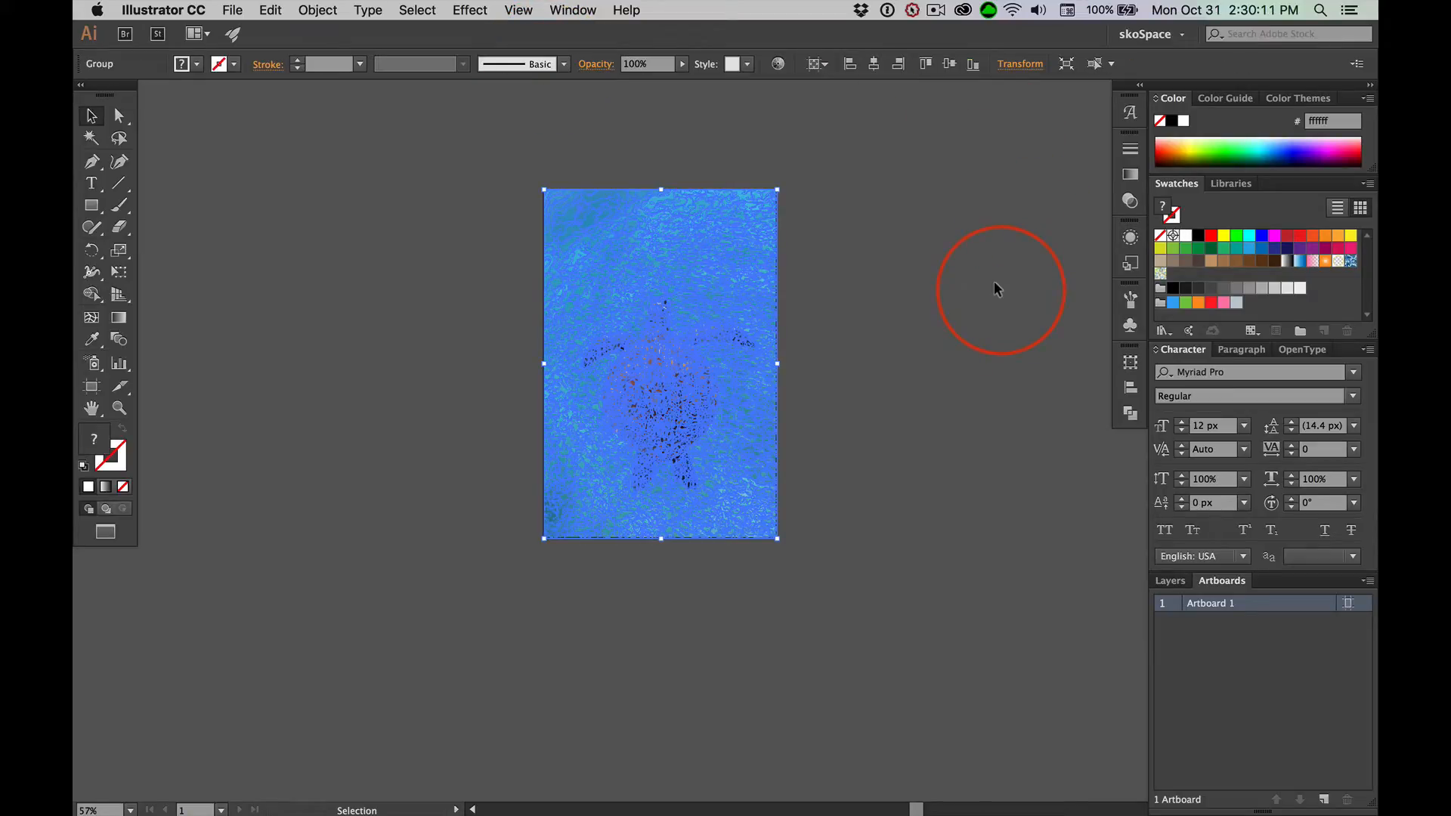
key("super+0")
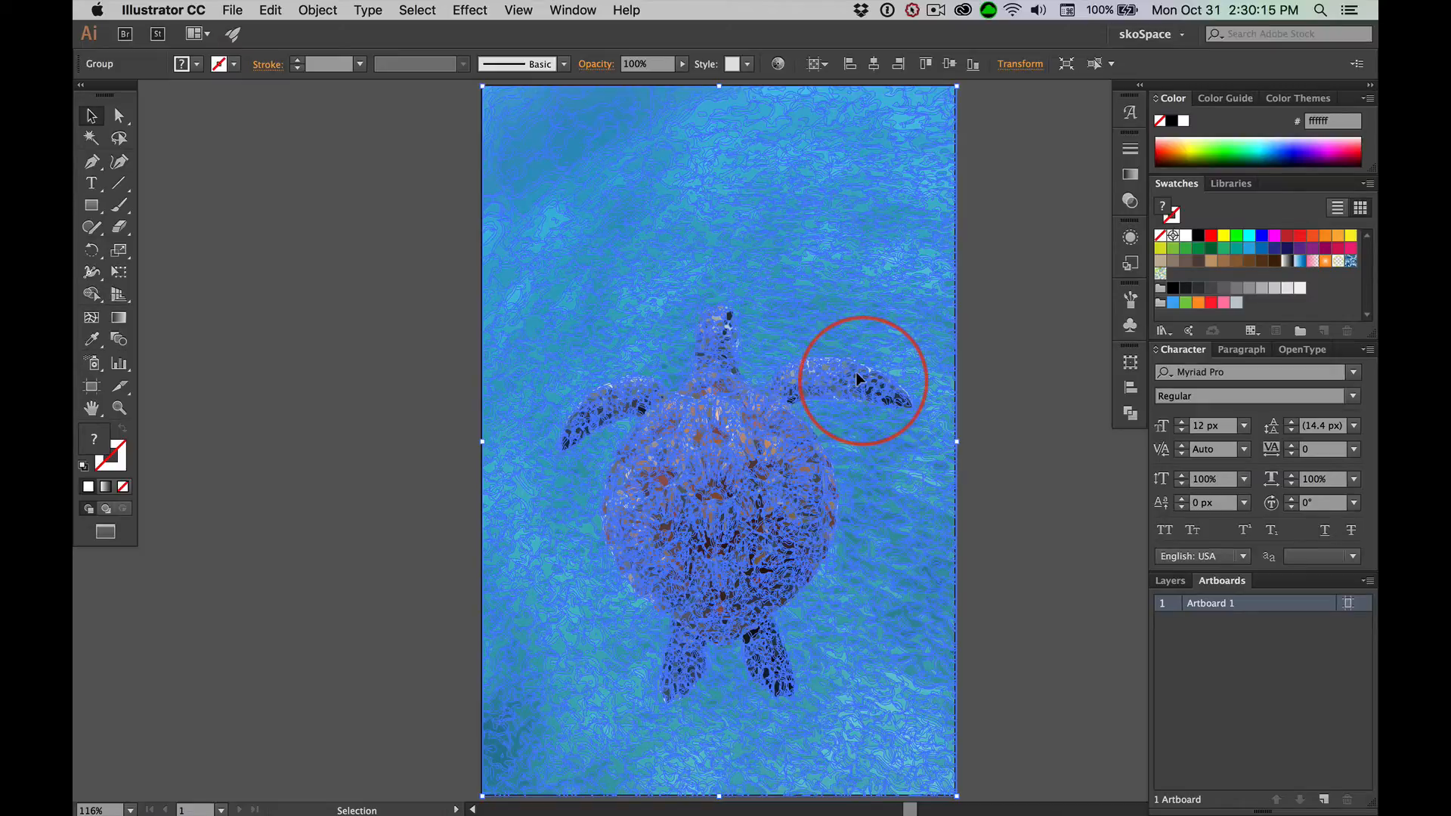
Copy the expanded turtle artwork and switch to the blank white document in Photoshop
key("super+c")
key("super+Tab")
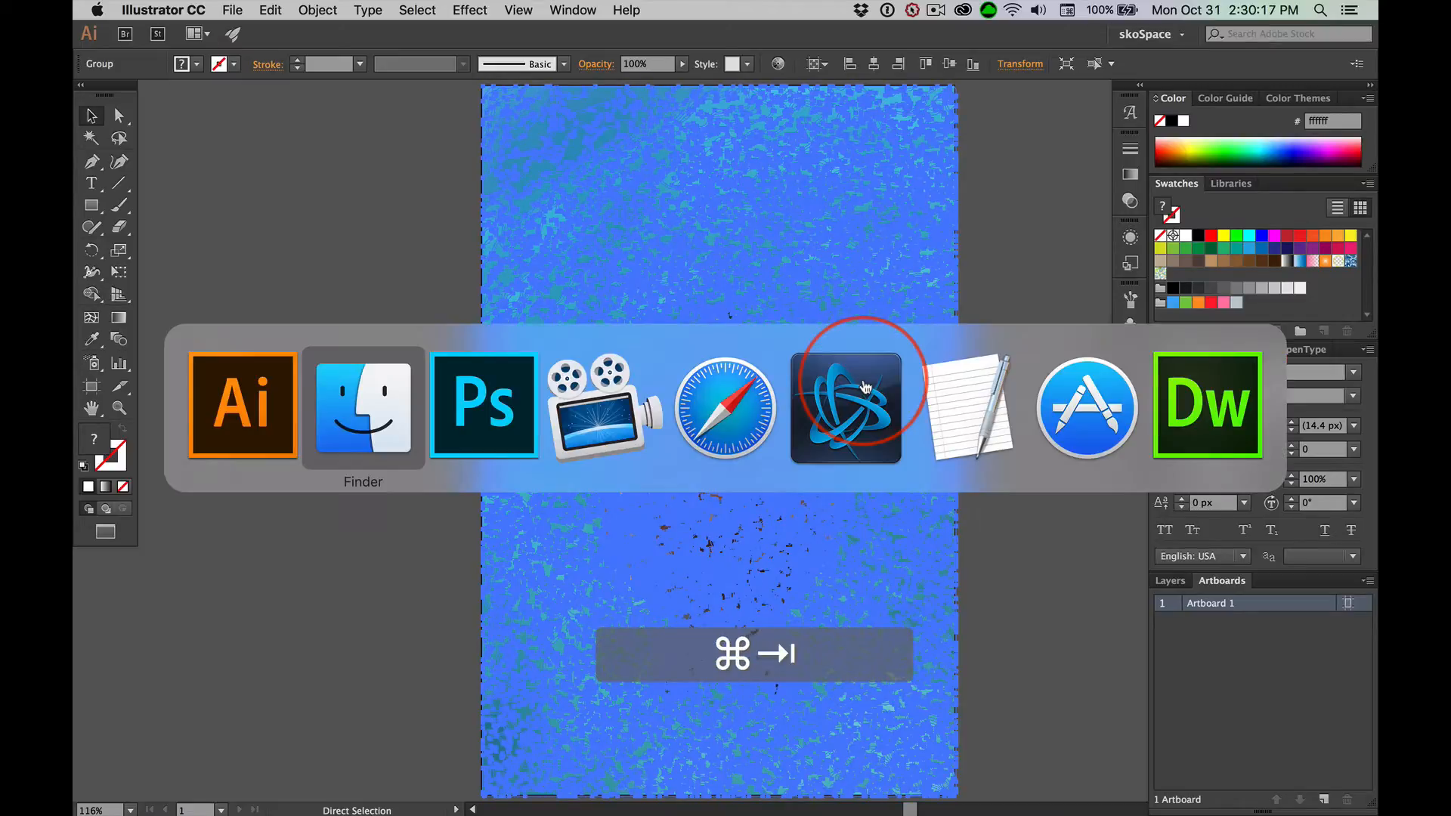
key("super+Tab")
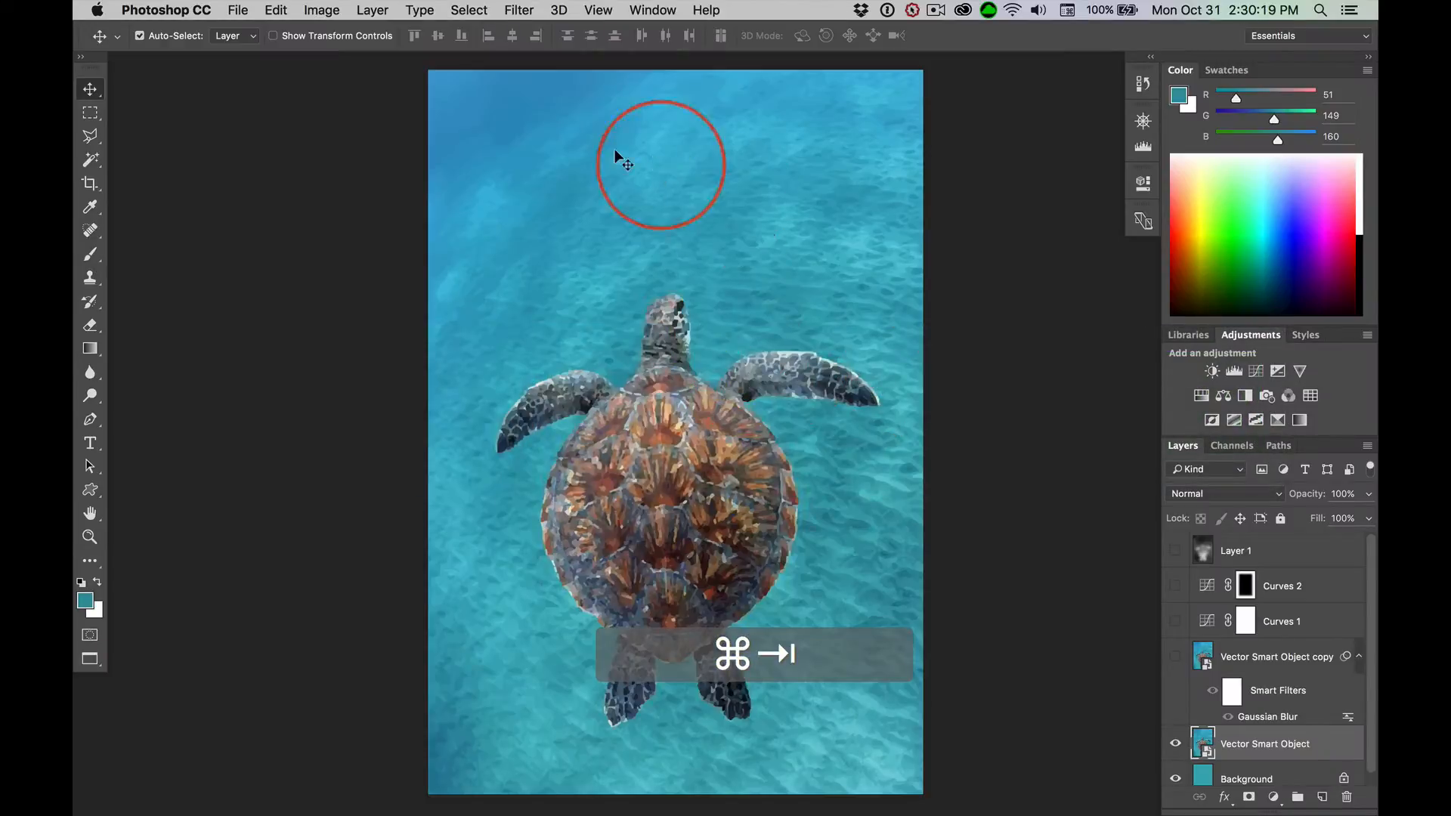
key("super+grave")
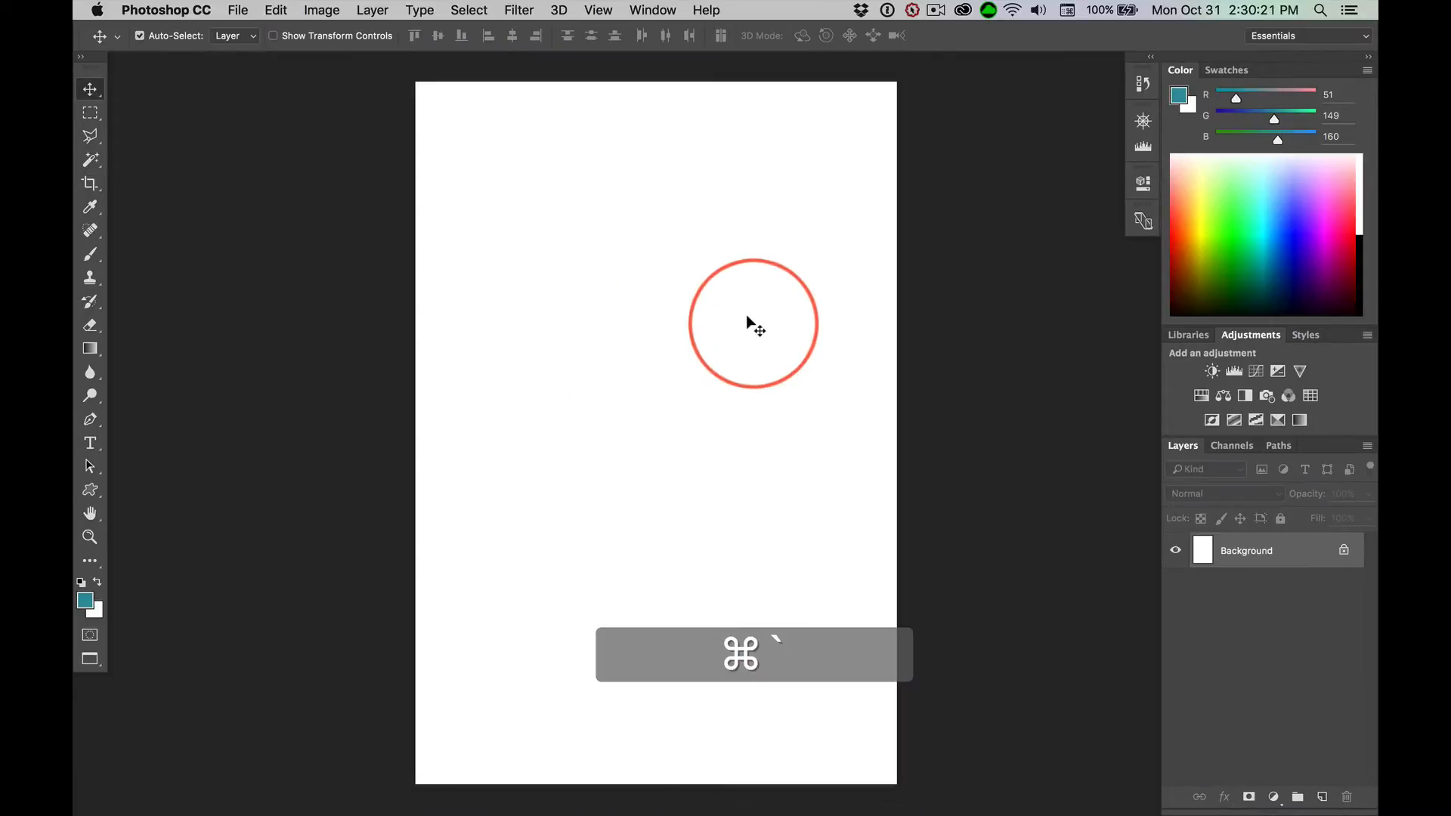
Check the blank document's image size and paste the copied artwork into it as a Smart Object
key("alt+super+i")
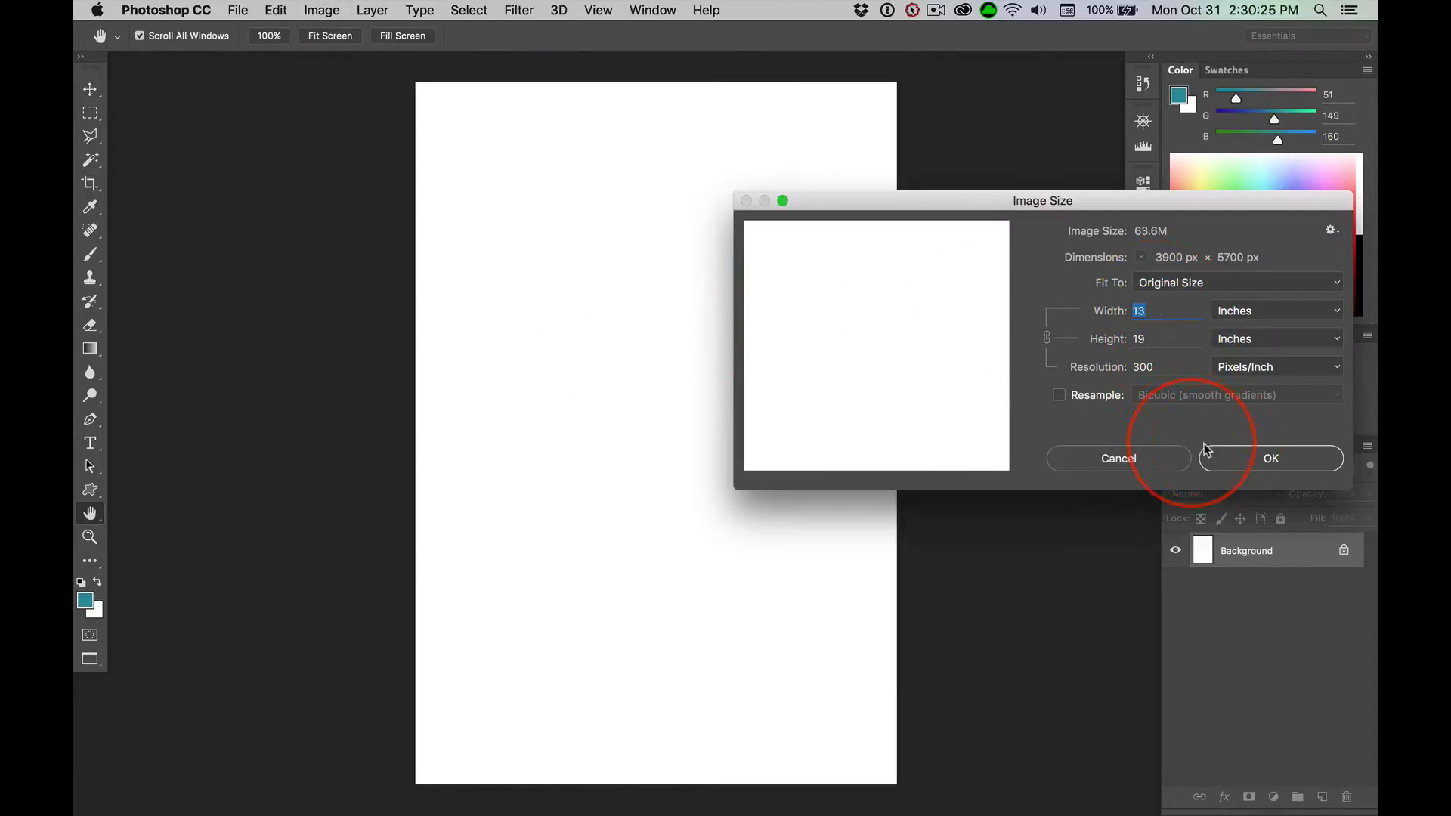
left_click(1142, 464)
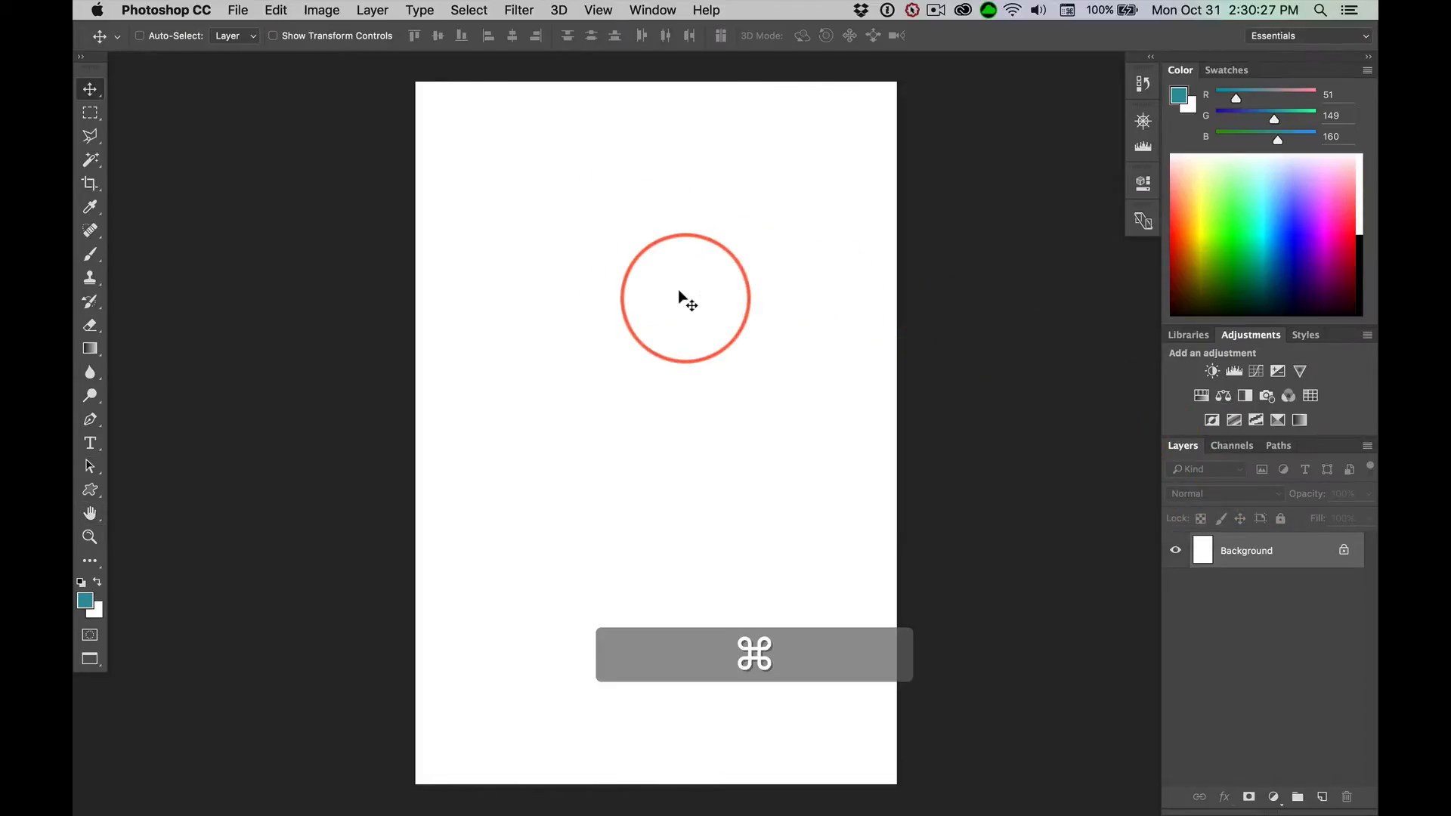
key("super+v")
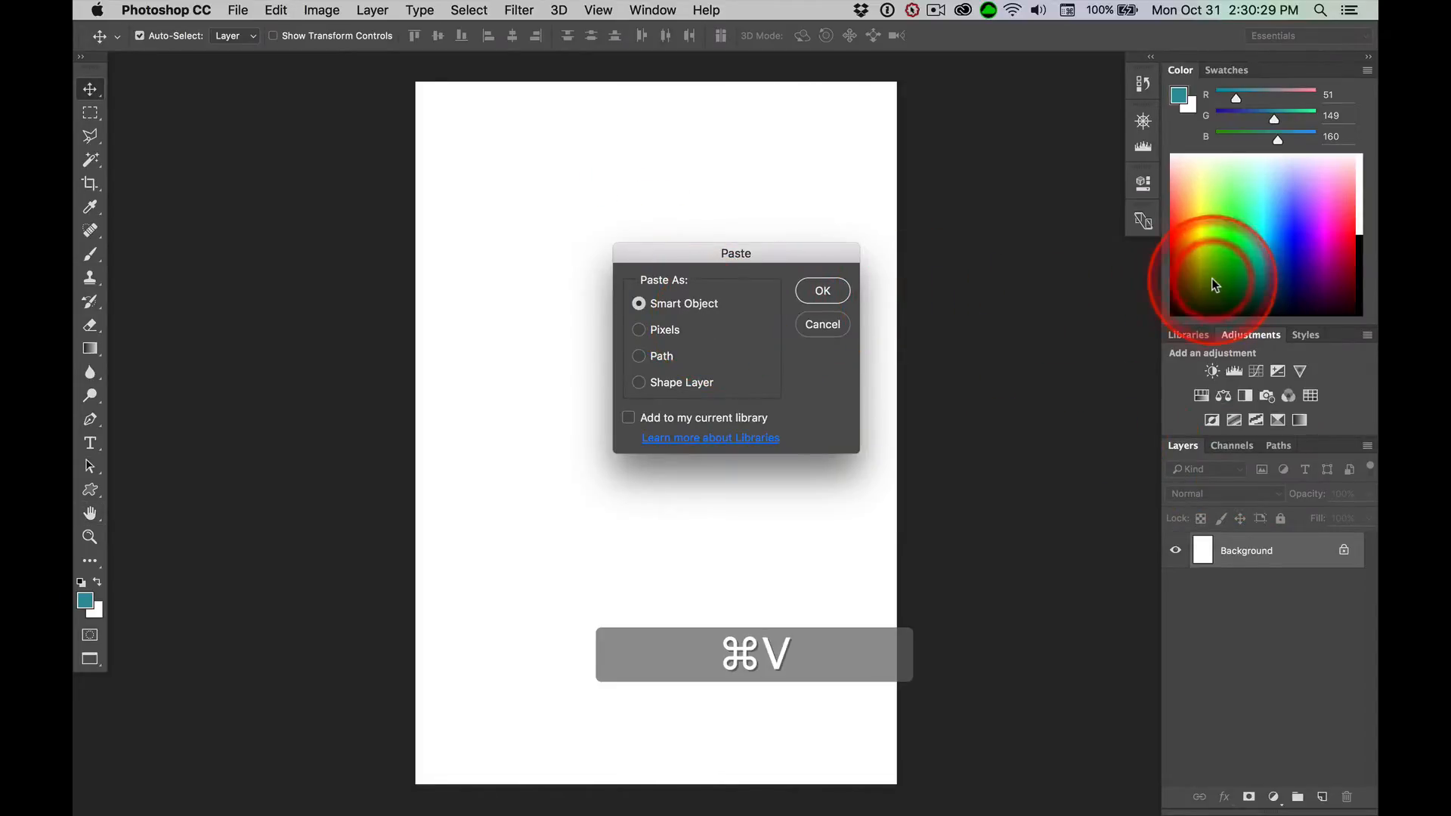
key("Return")
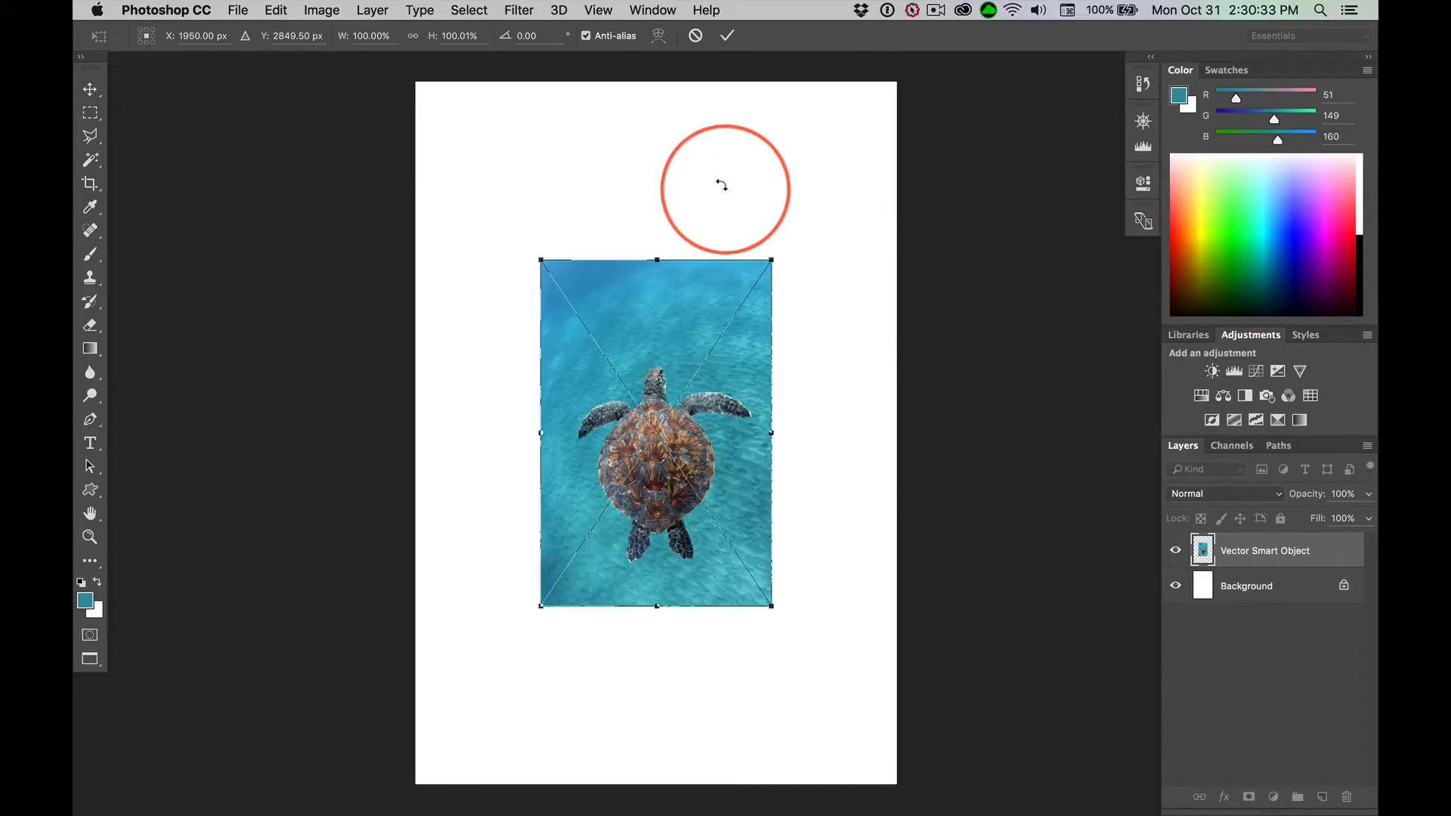
Scale the pasted turtle proportionally to about 225% so it overfills the canvas, nudge it to the left and commit the transform
key("super+minus")
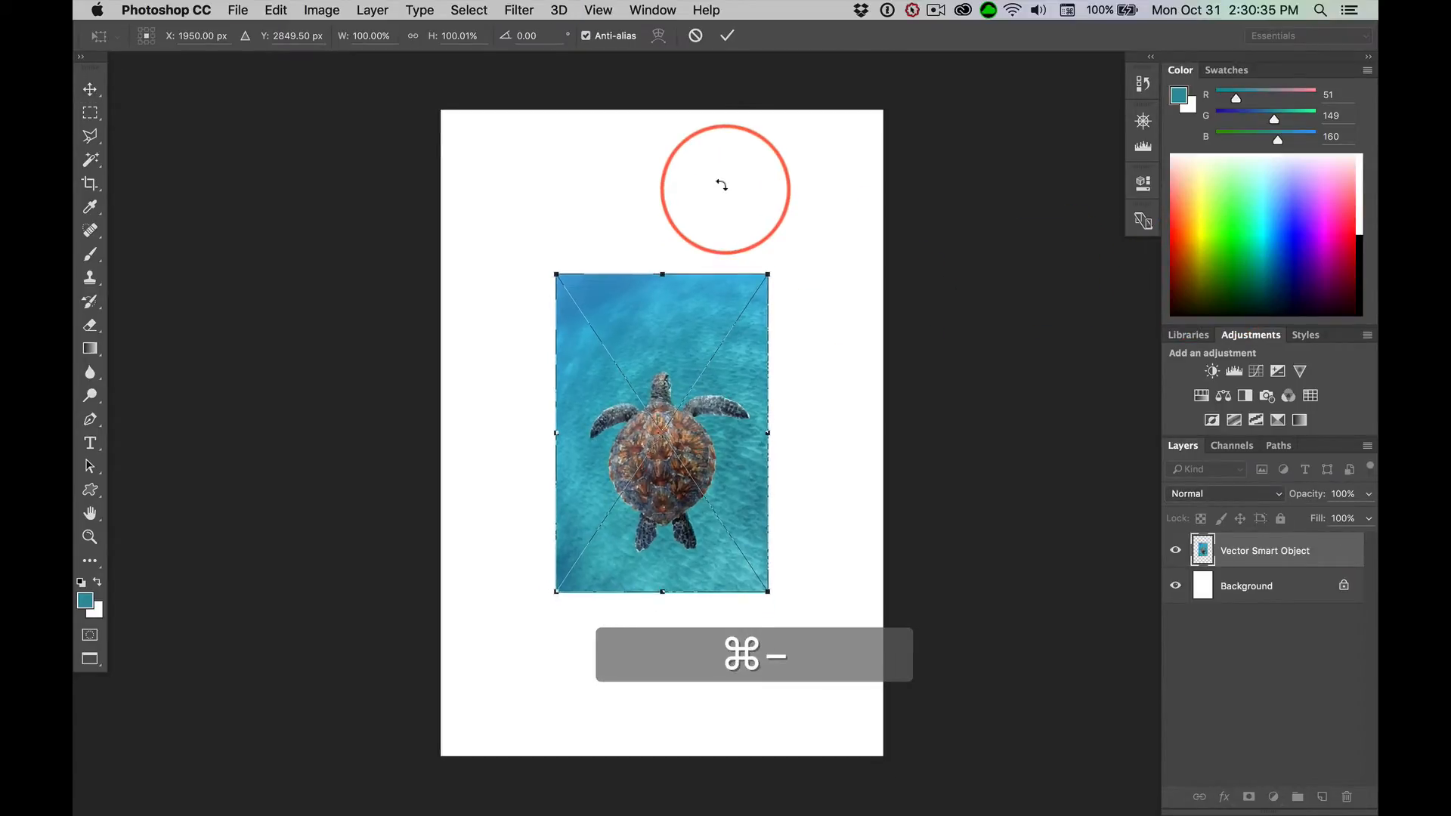
key("super+minus")
key("super+minus")
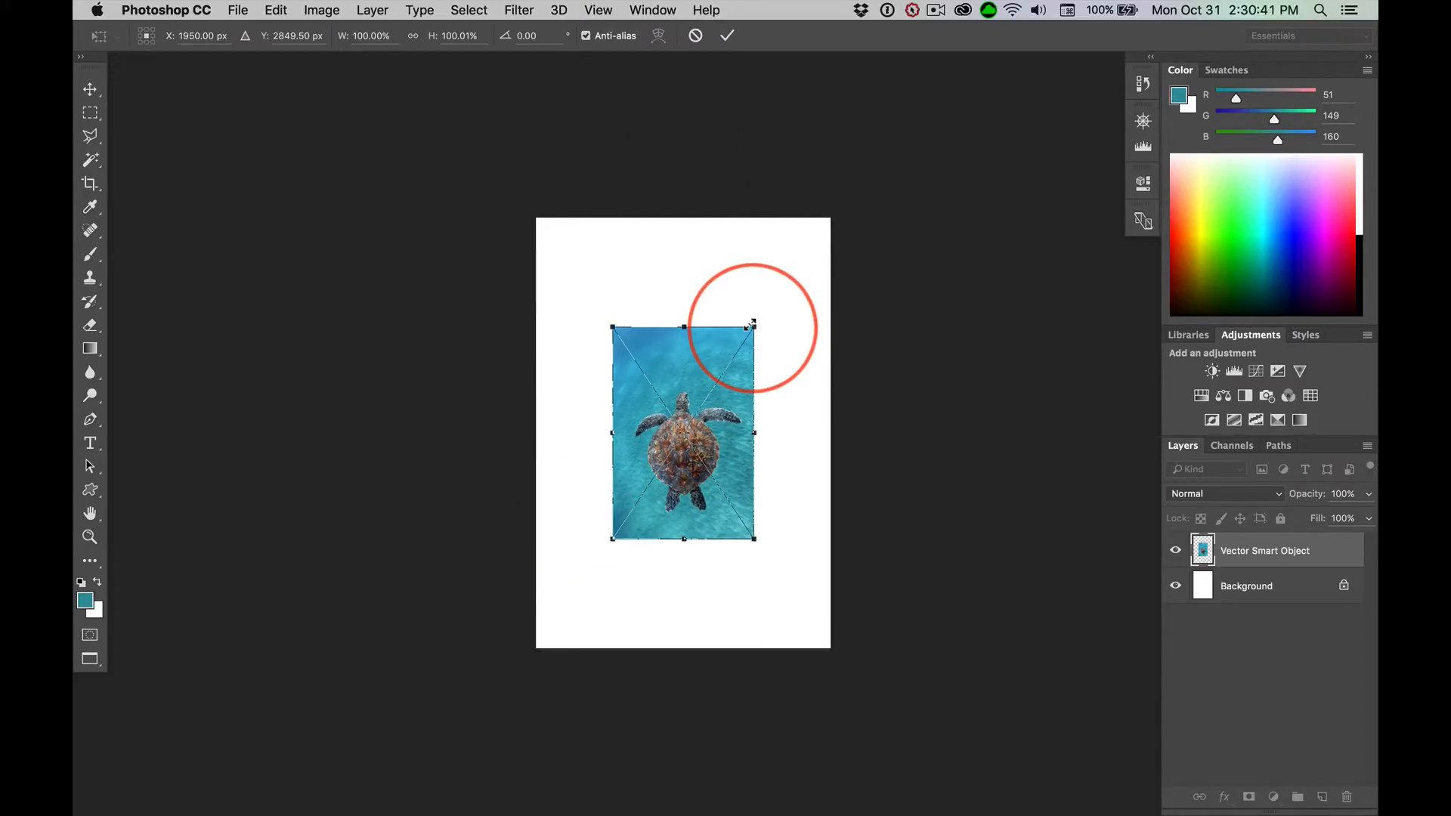
left_click_drag(752, 325, 828, 204)
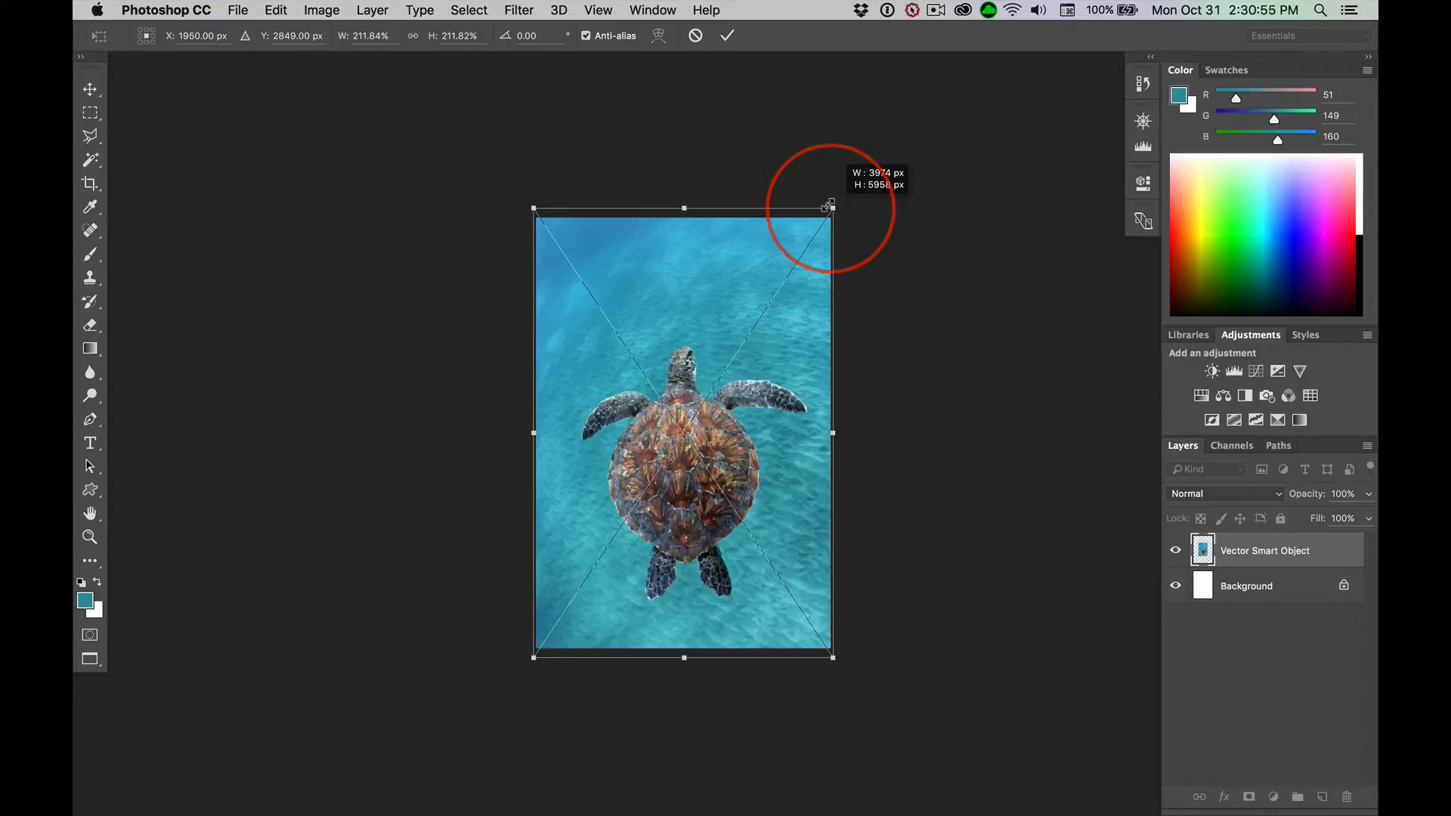
left_click_drag(829, 204, 844, 194)
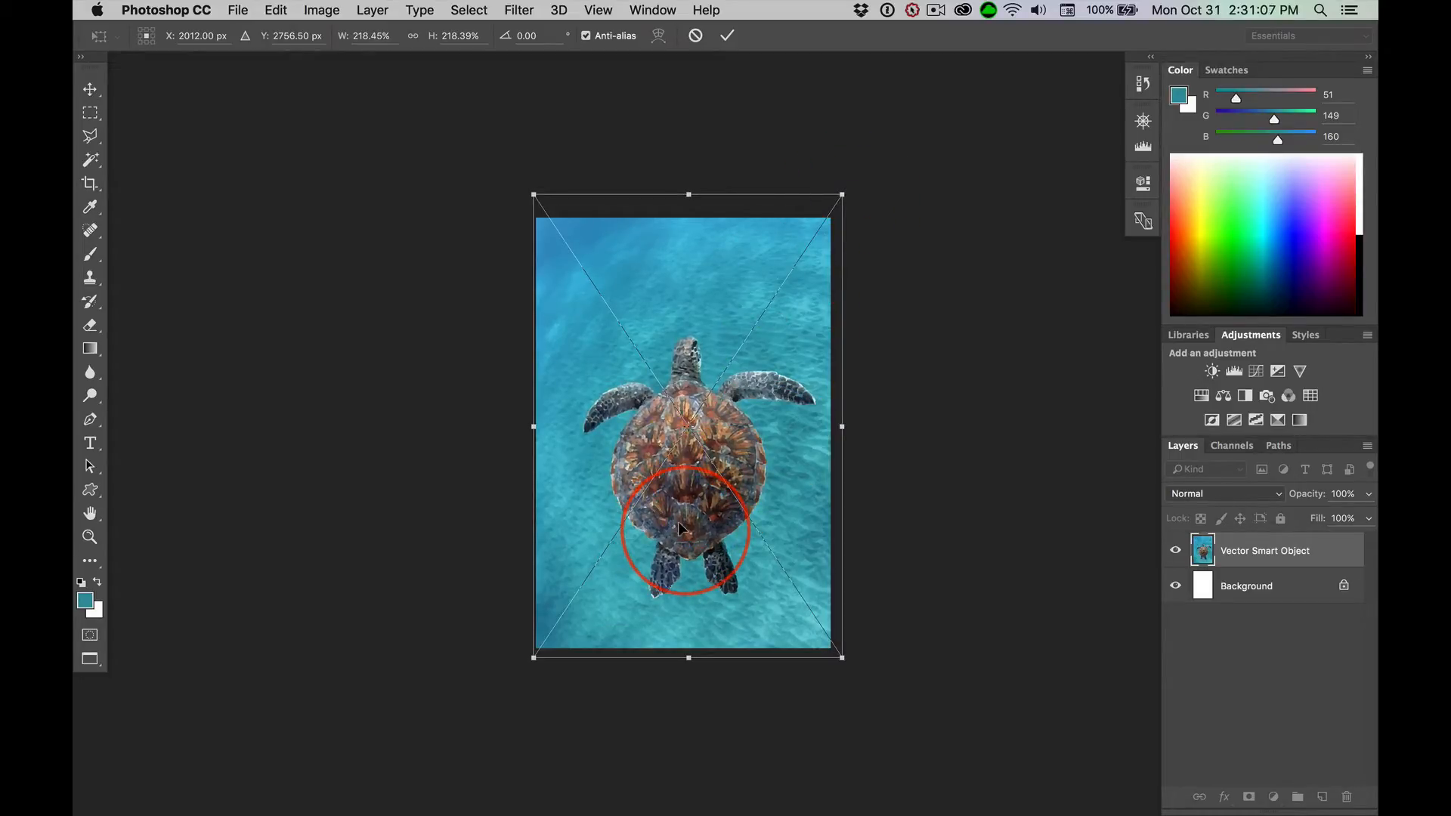
left_click_drag(679, 528, 679, 531)
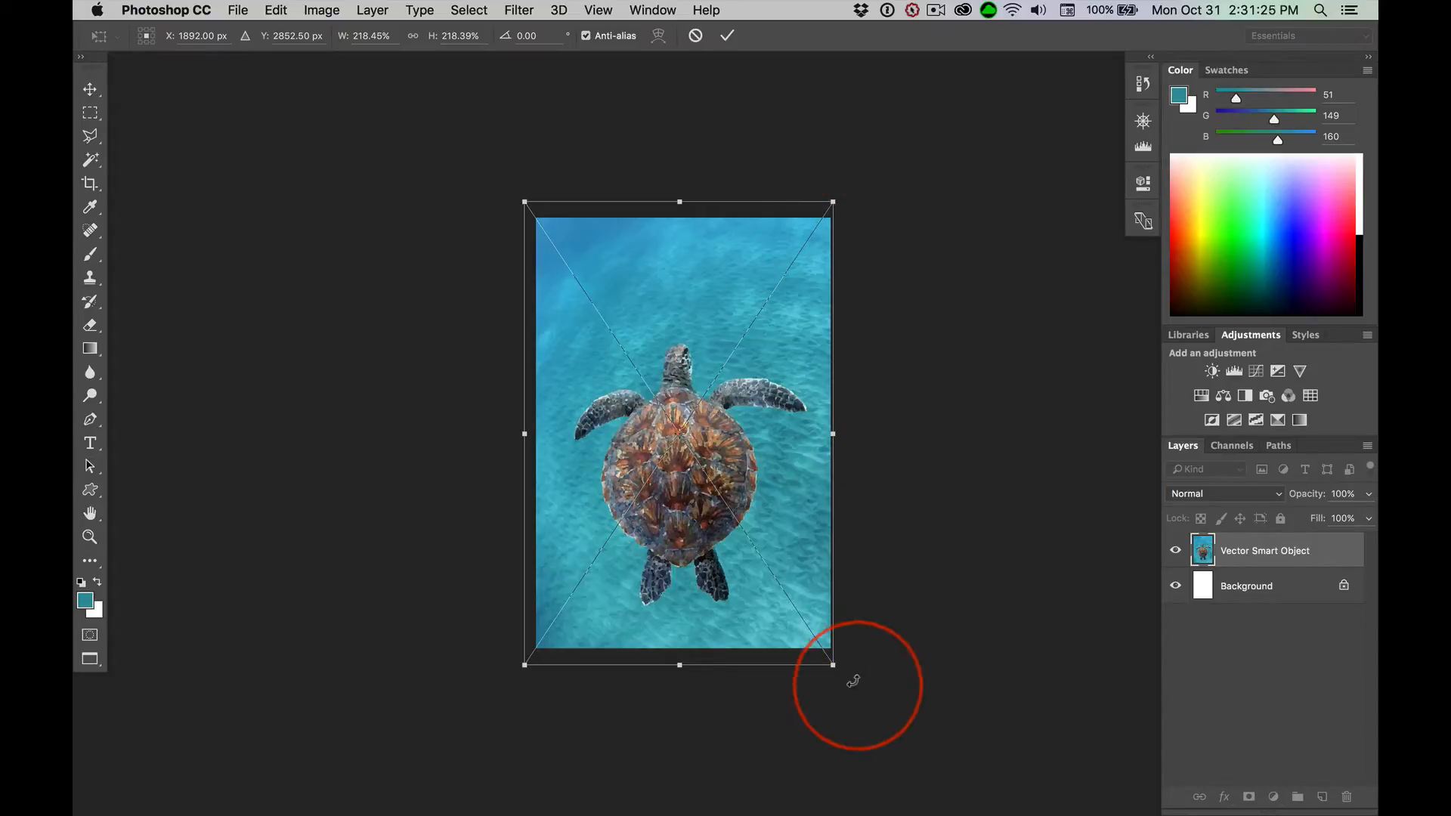
left_click_drag(832, 664, 844, 674)
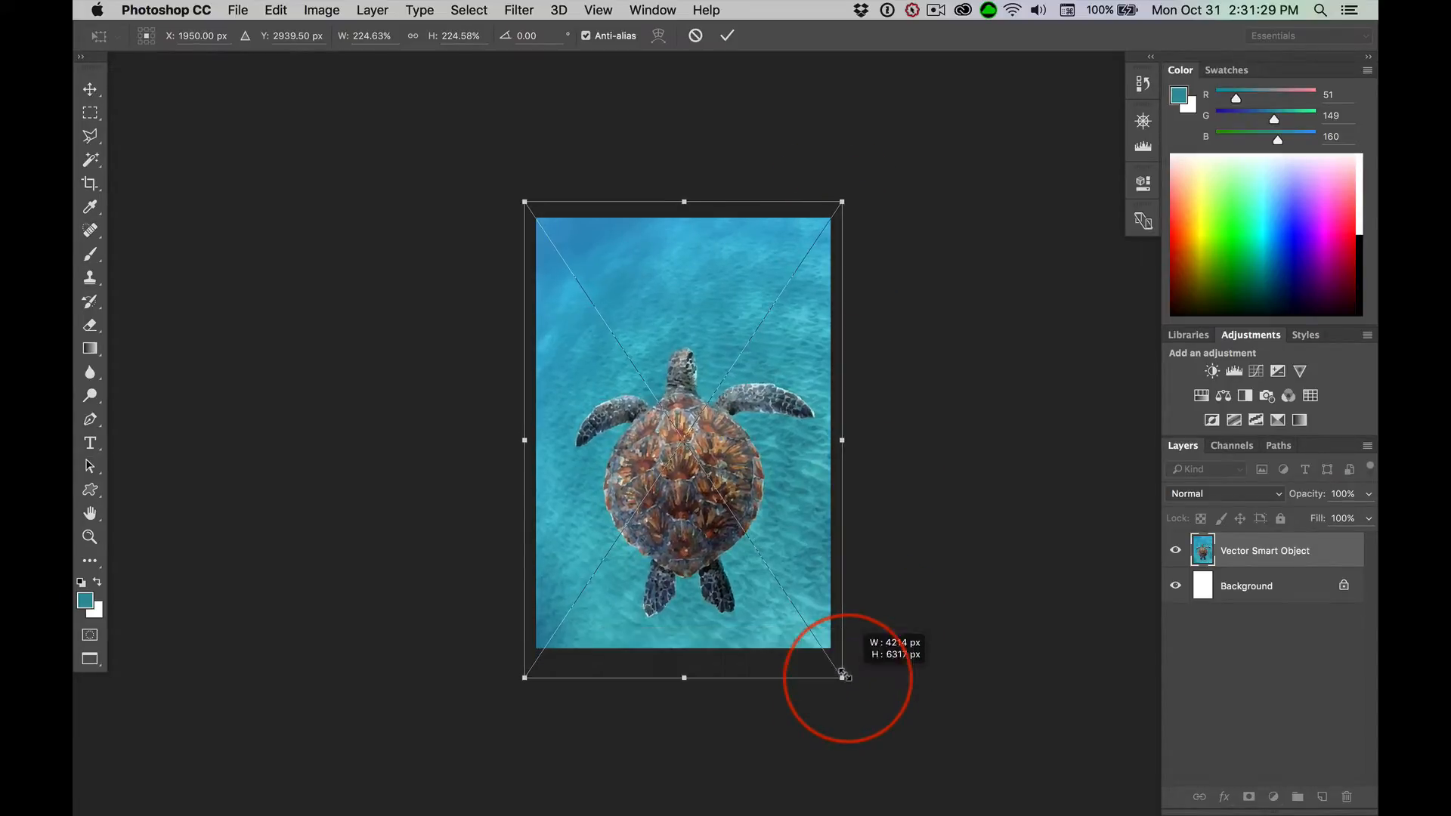
key("Left")
key("Left")
key("Left")
key("Left")
key("Left")
key("Left")
key("Left")
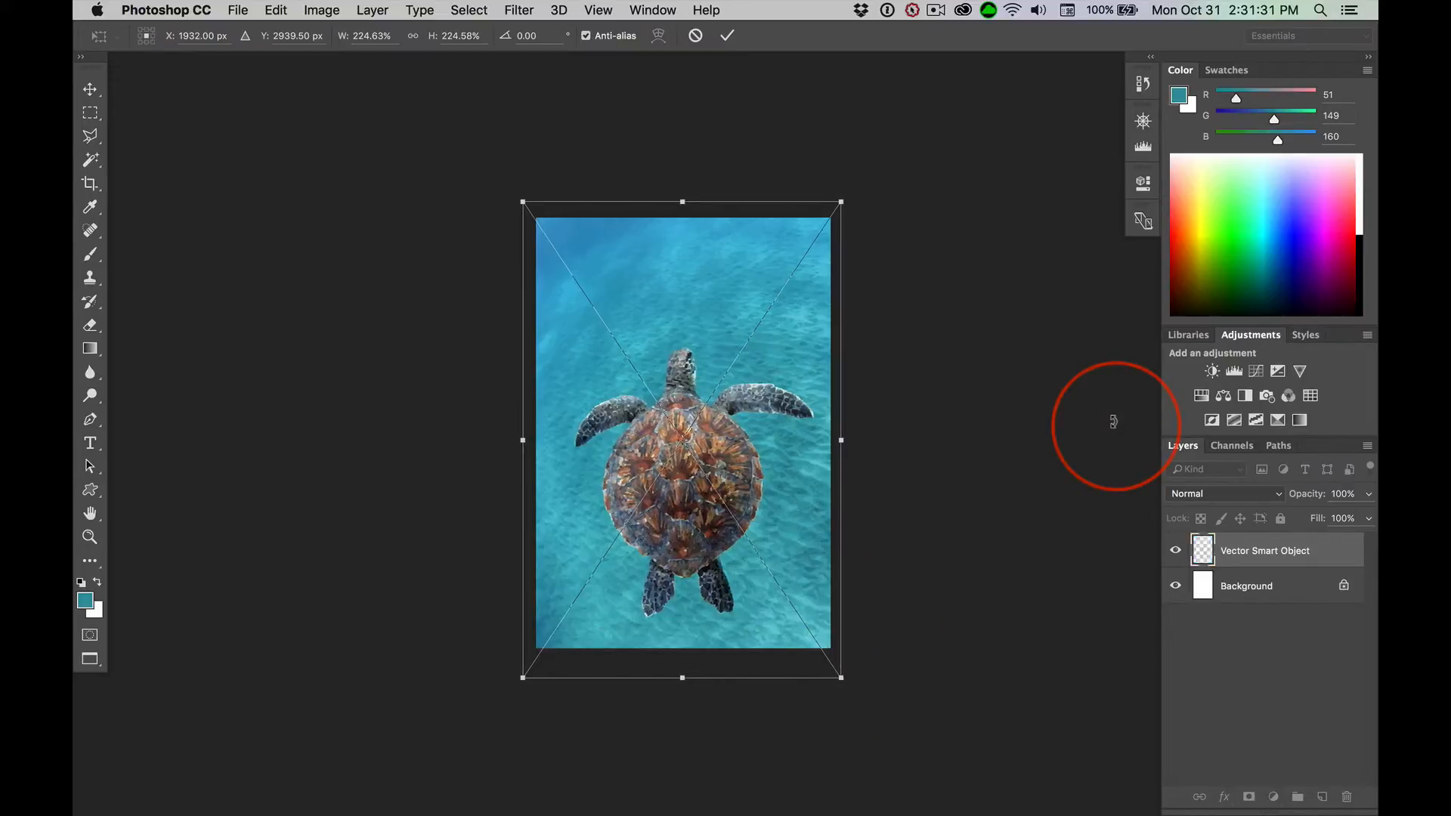
key("Left")
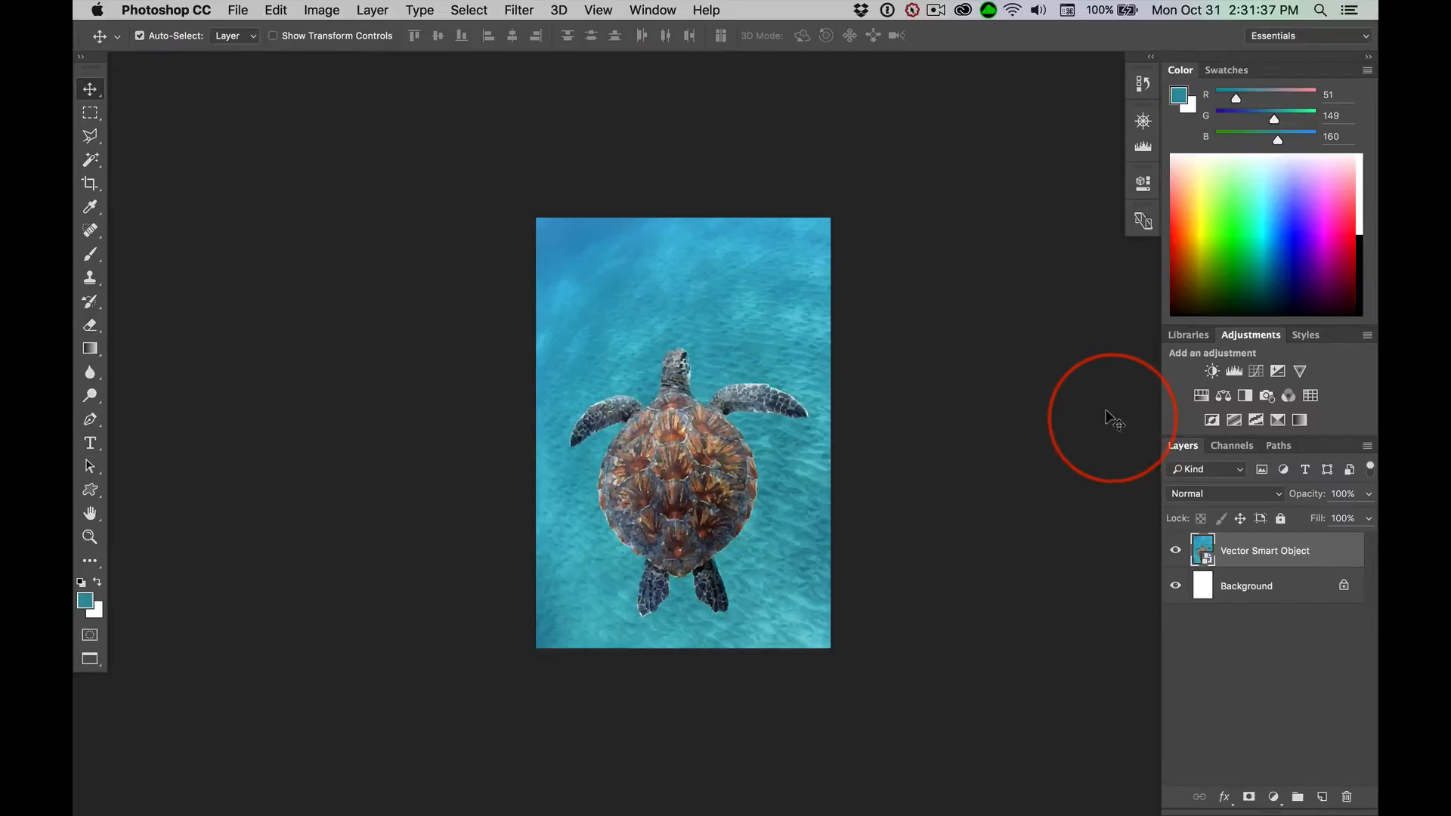
Examine the enlarged vector artwork at full view and at 100%, comparing the water, the turtle's head and its shell
key("super+0")
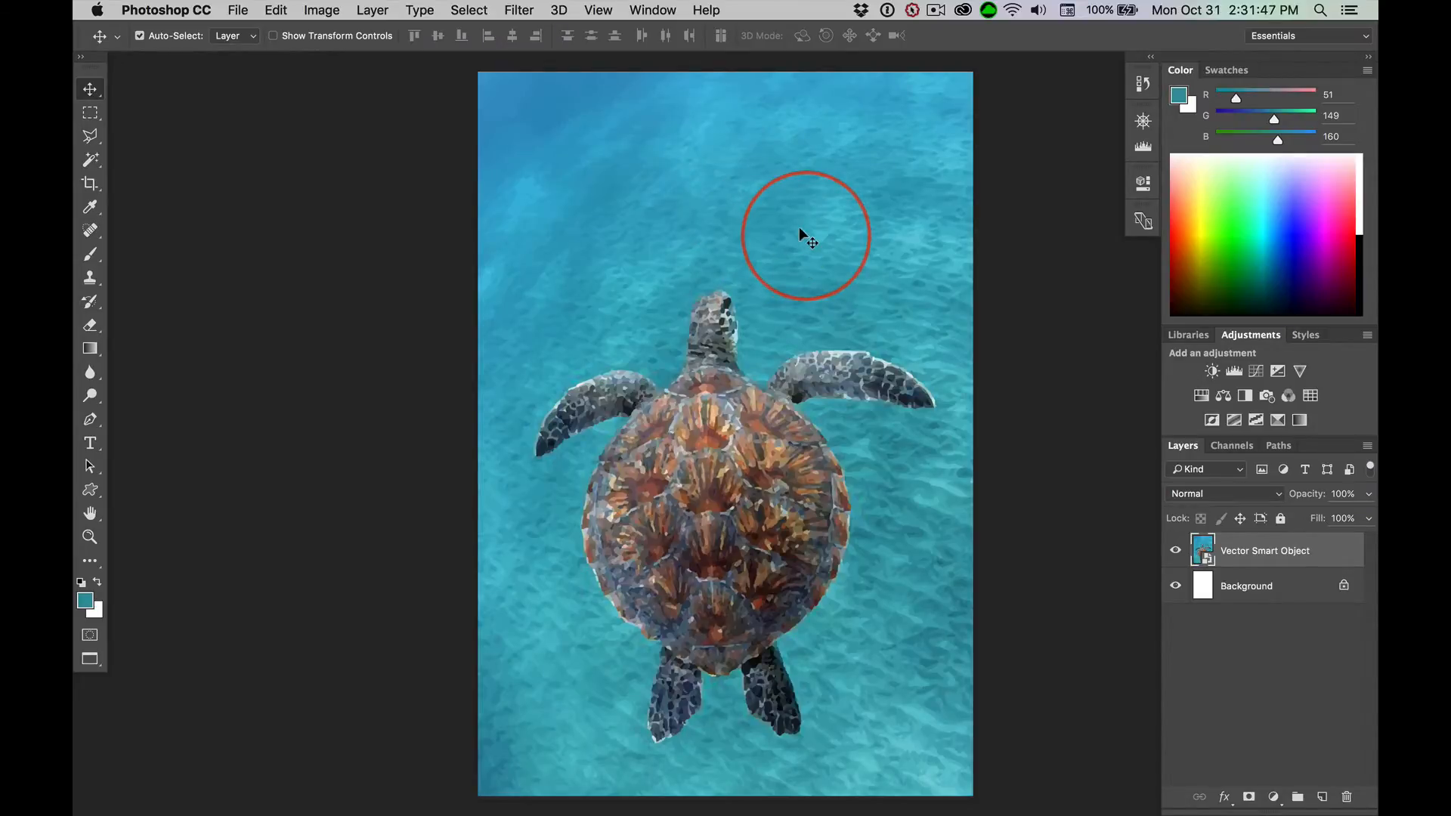
key("super")
key("super+1")
scroll(750, 289, "up", 10)
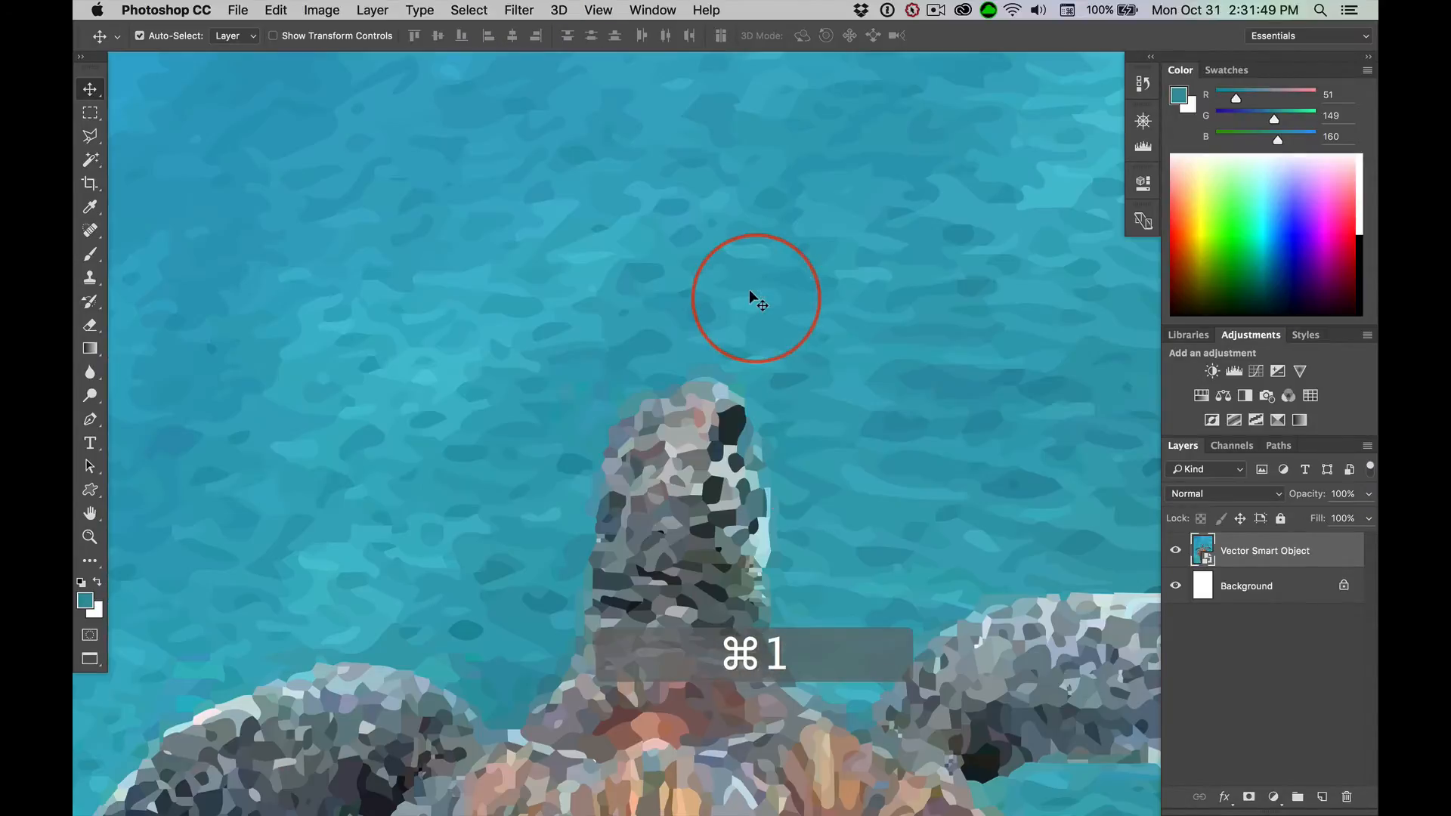
scroll(746, 299, "up", 5)
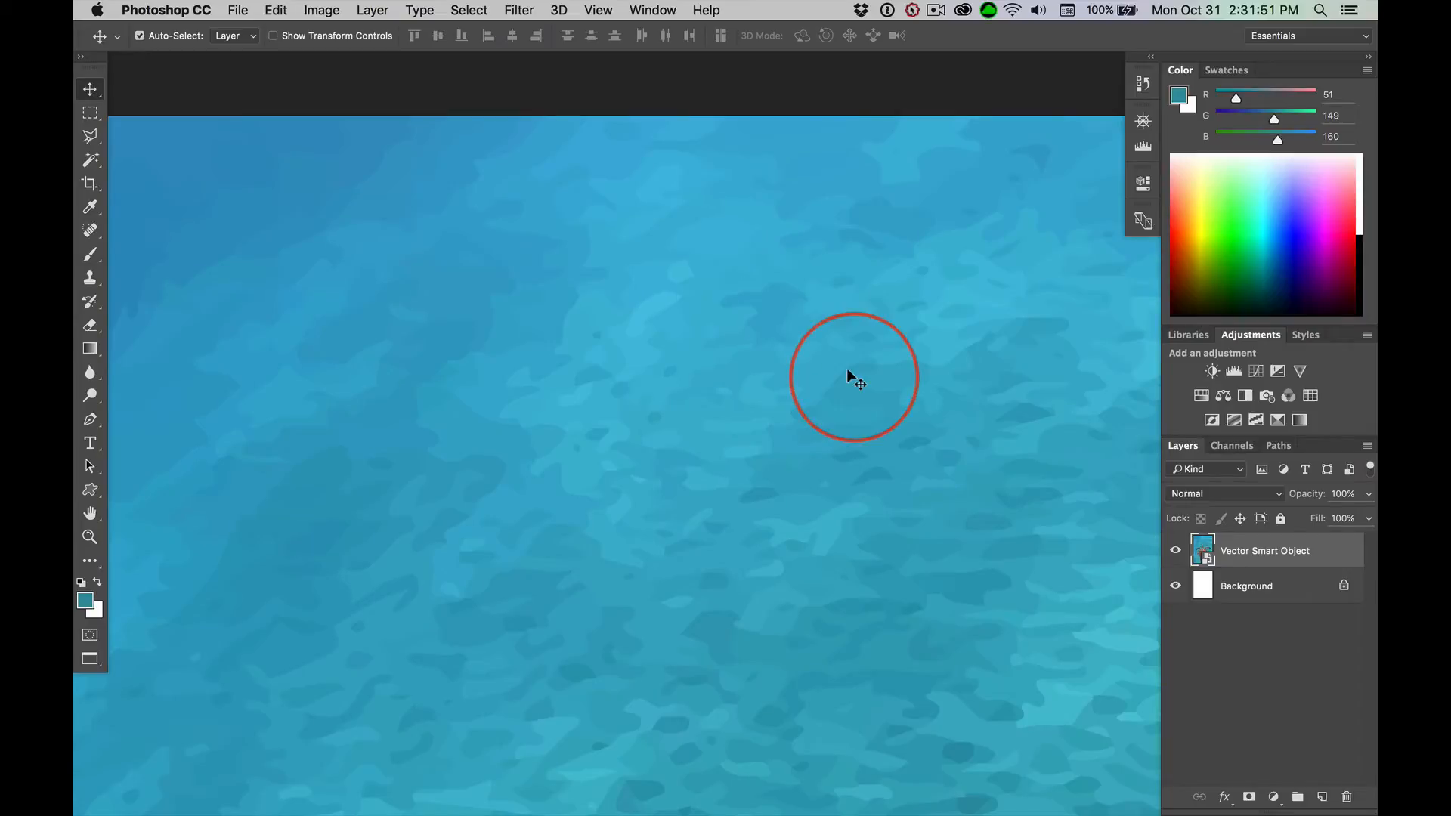
scroll(846, 369, "down", 10)
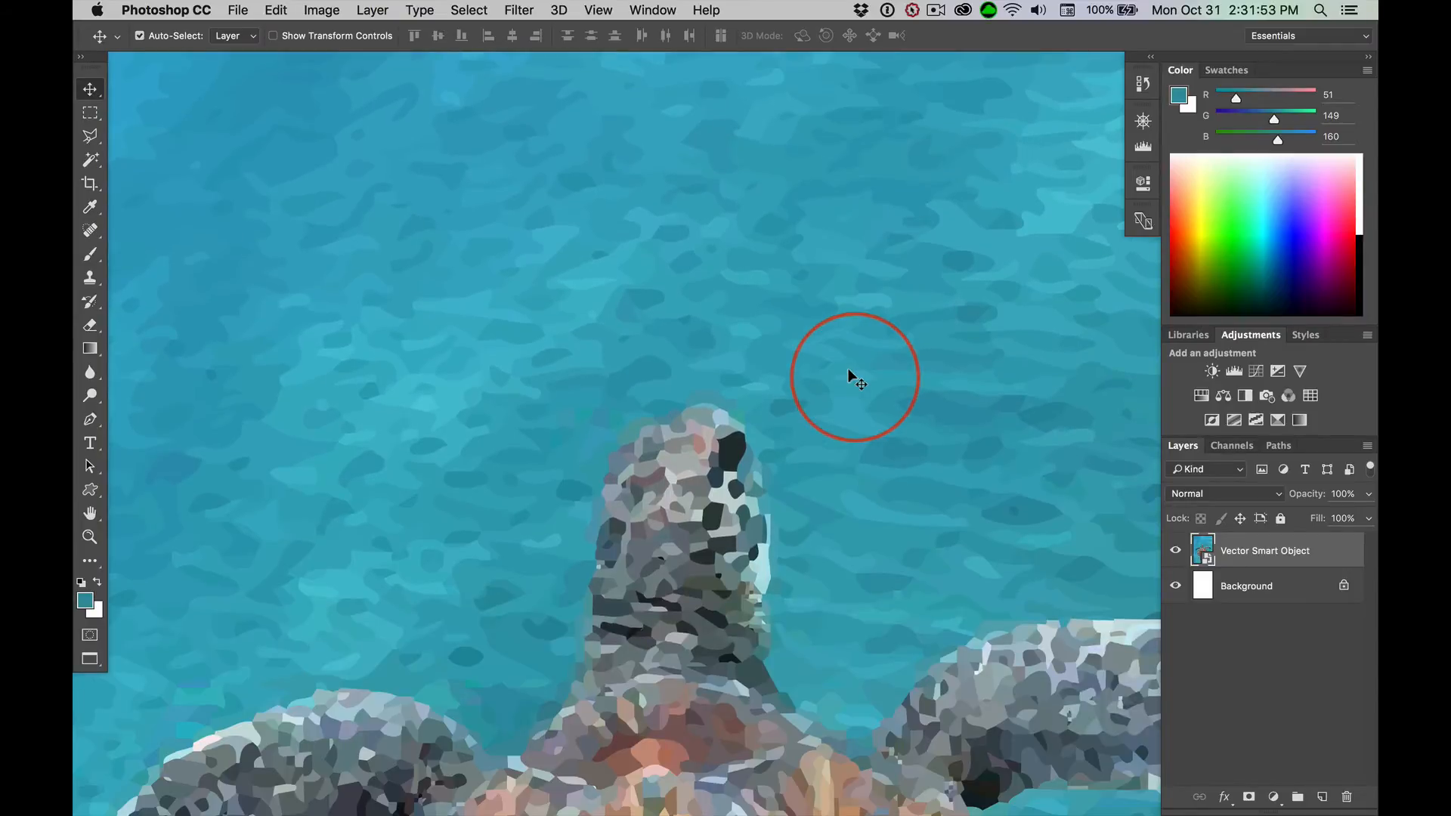
scroll(847, 368, "down", 8)
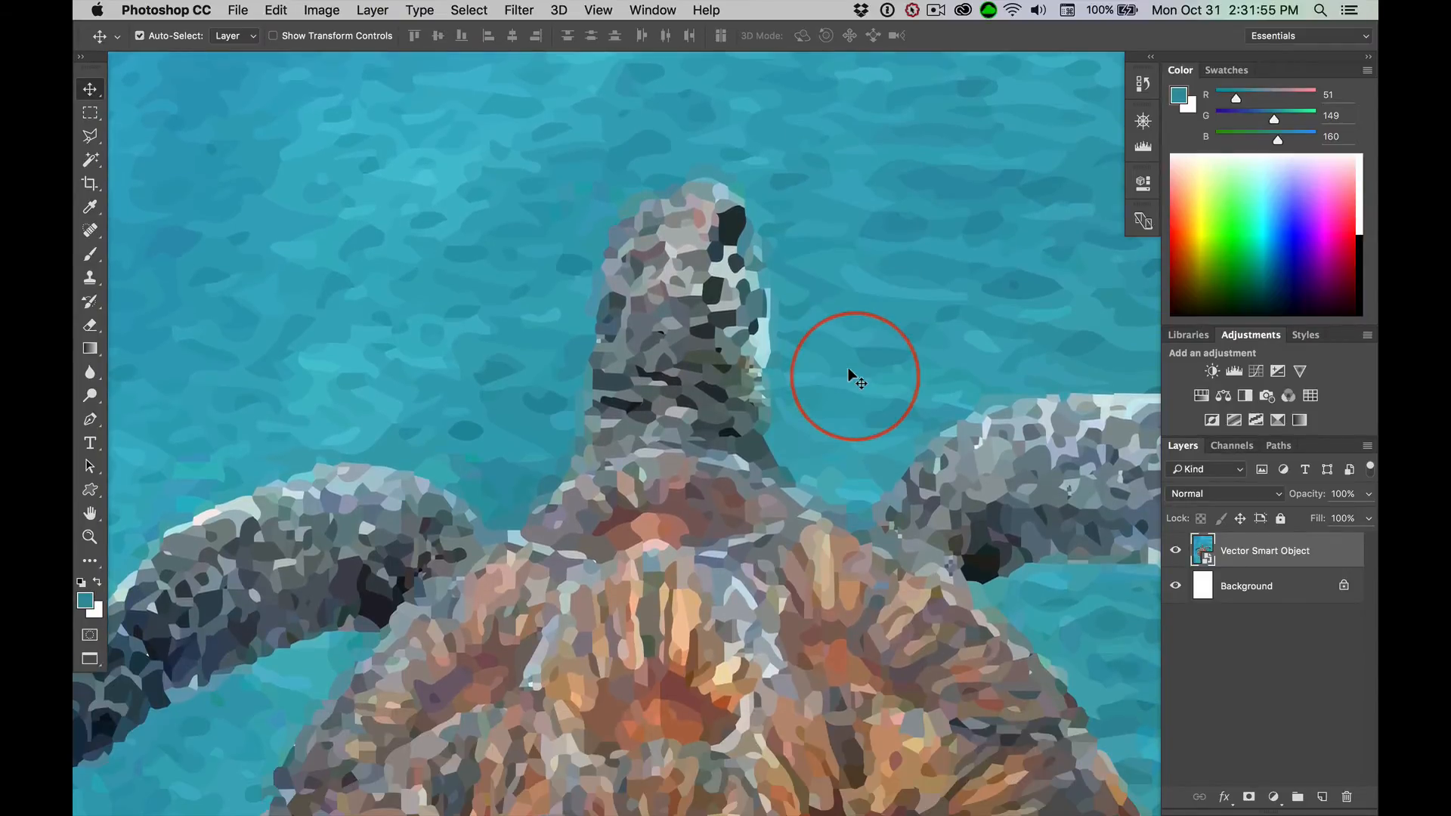
scroll(848, 366, "down", 2)
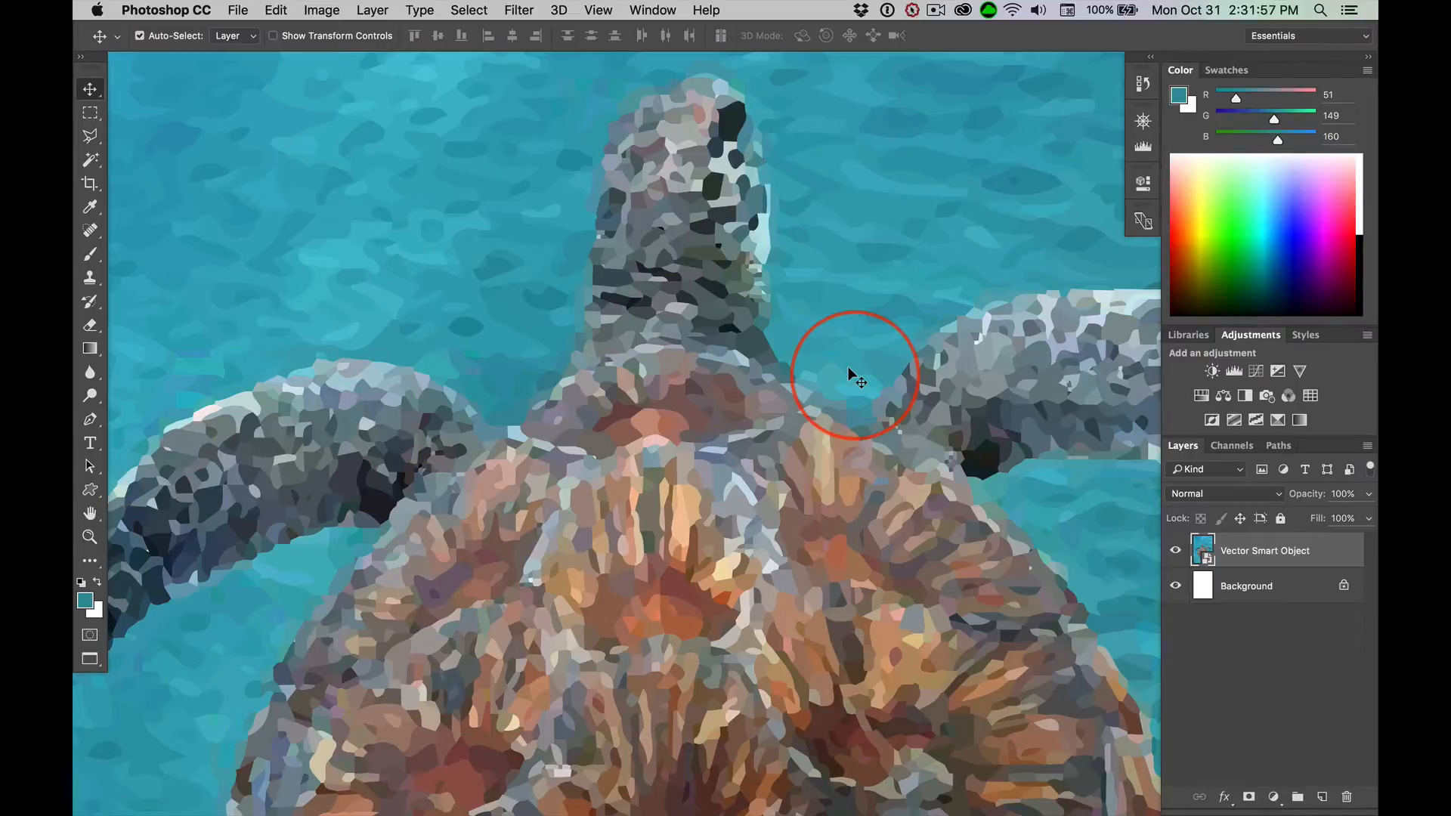
key("super+0")
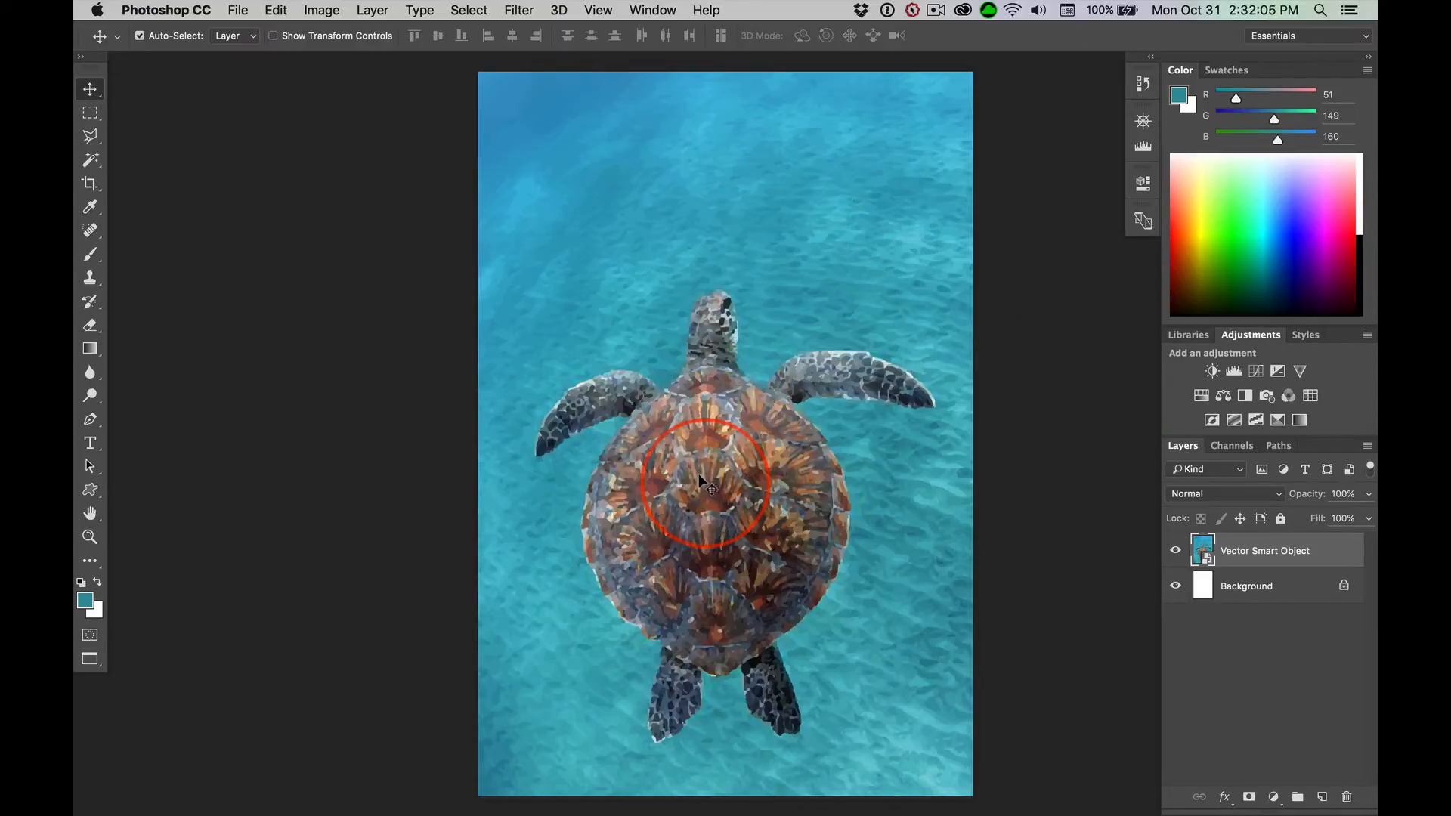
key("super")
key("super+1")
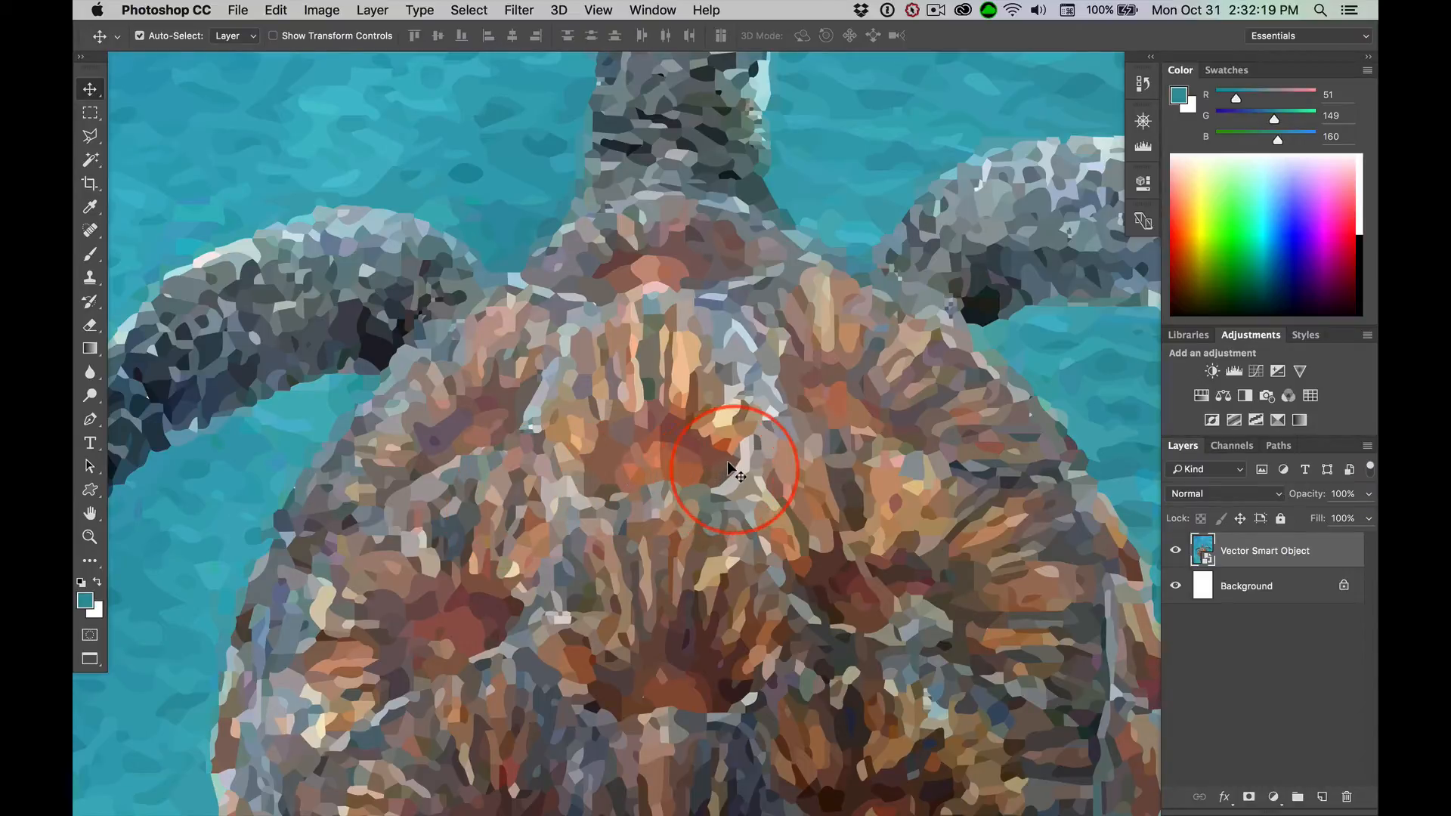
Stamp all visible layers into a new merged layer above the Vector Smart Object
key("super+0")
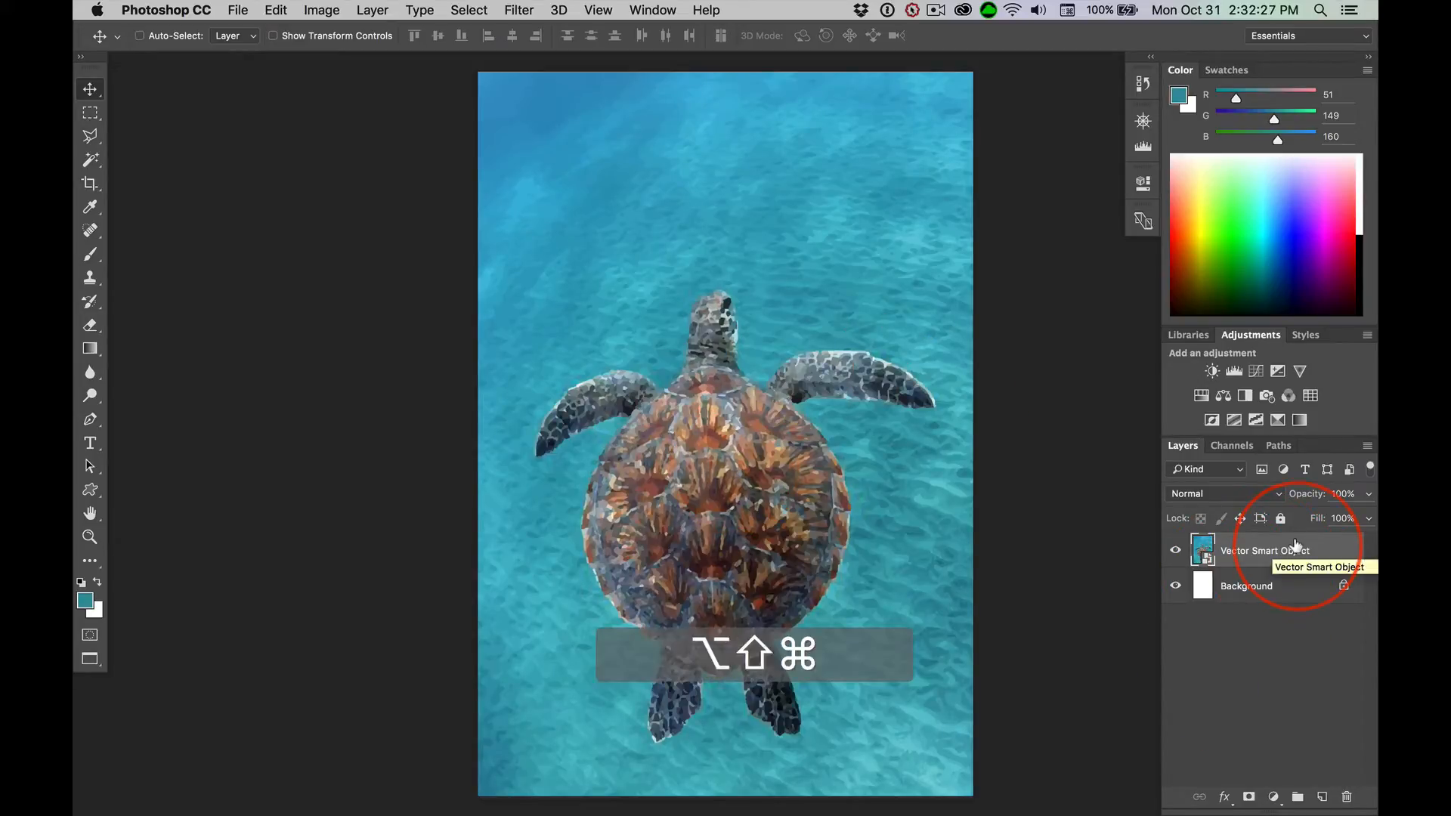
key("super+alt+shift+e")
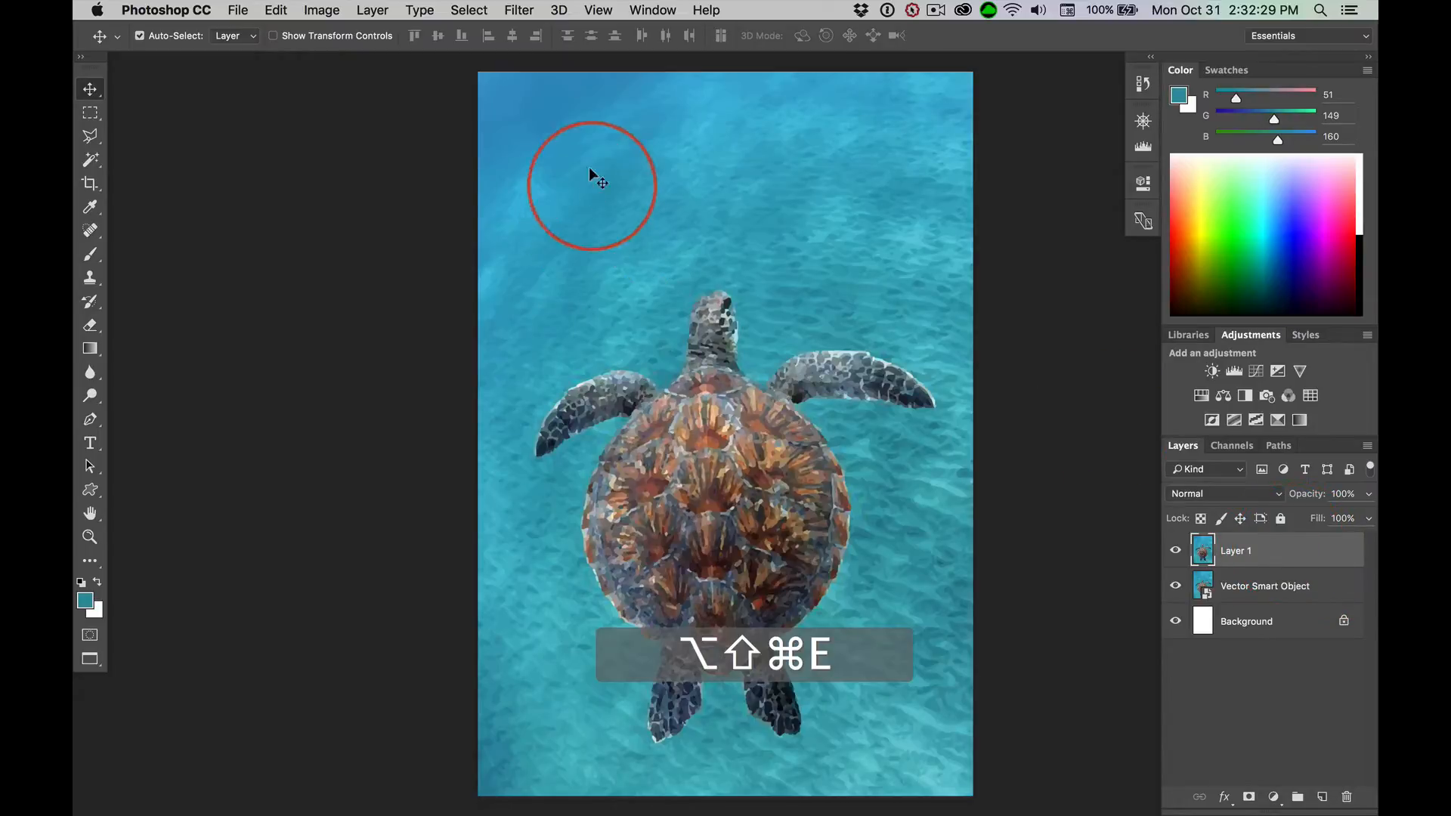
Convert the merged turtle layer to a Smart Object and apply a Gaussian Blur with a 4.8-pixel radius
right_click(1262, 546)
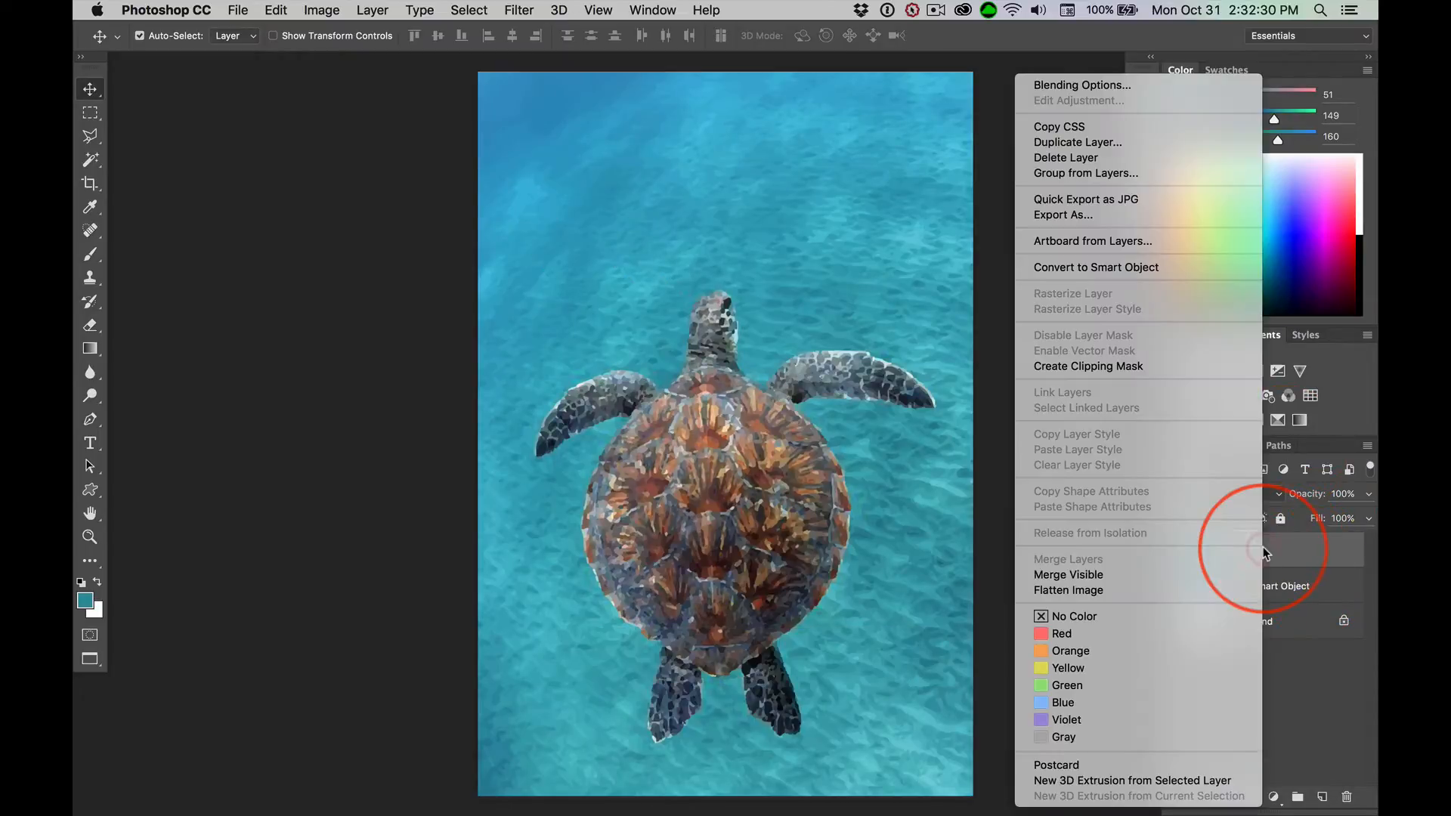
left_click(1128, 268)
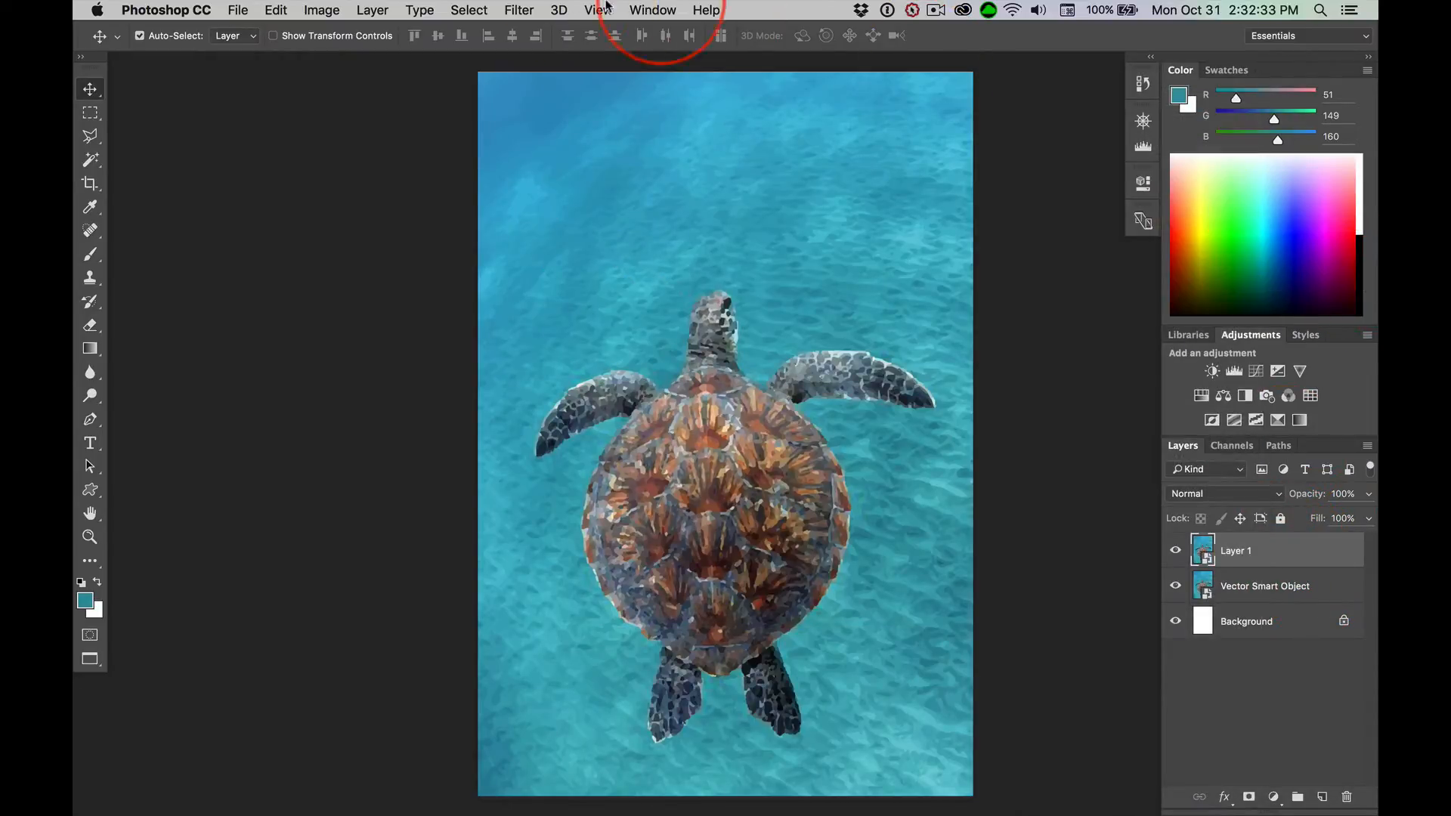
left_click(527, 11)
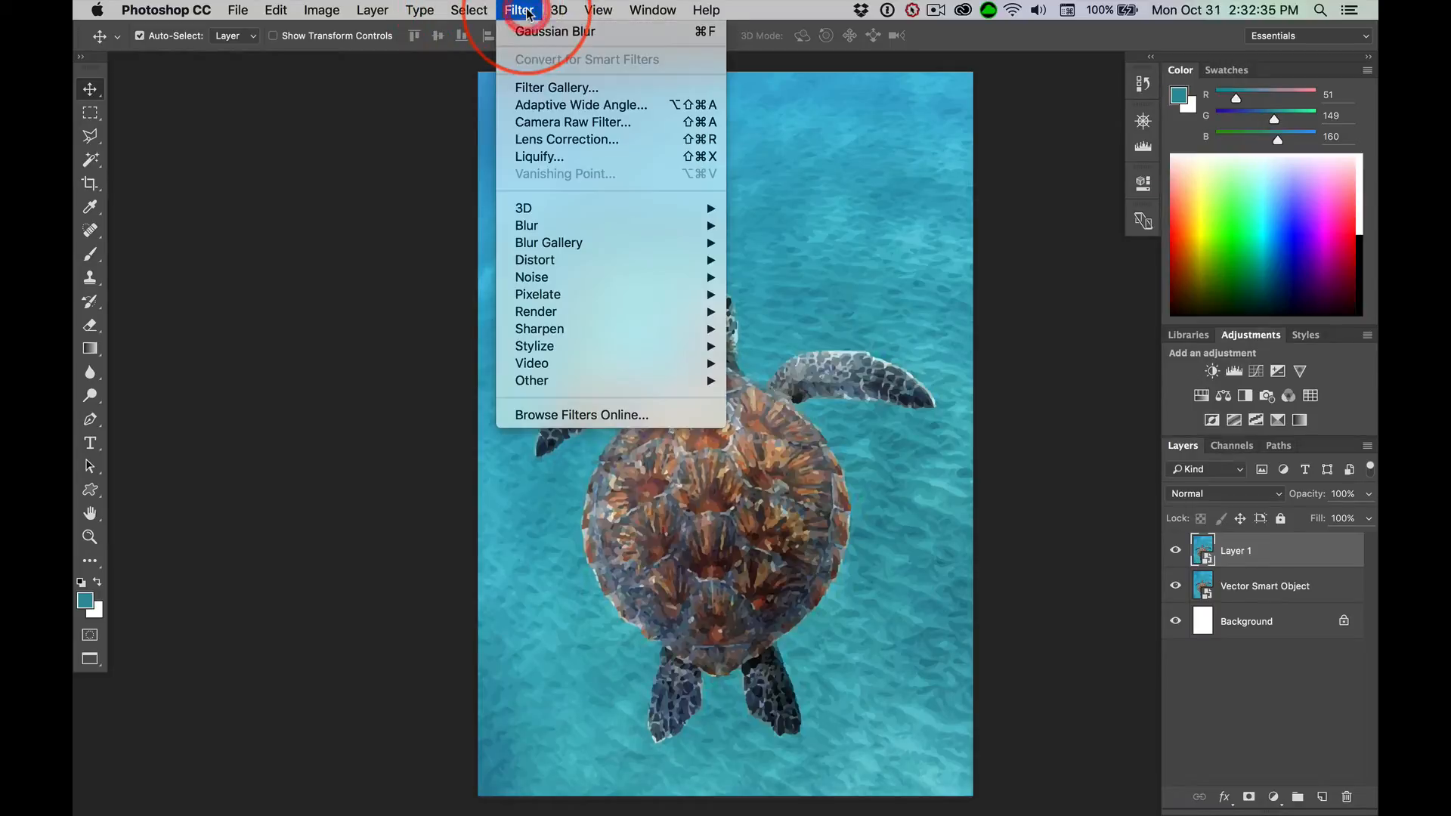
mouse_move(542, 225)
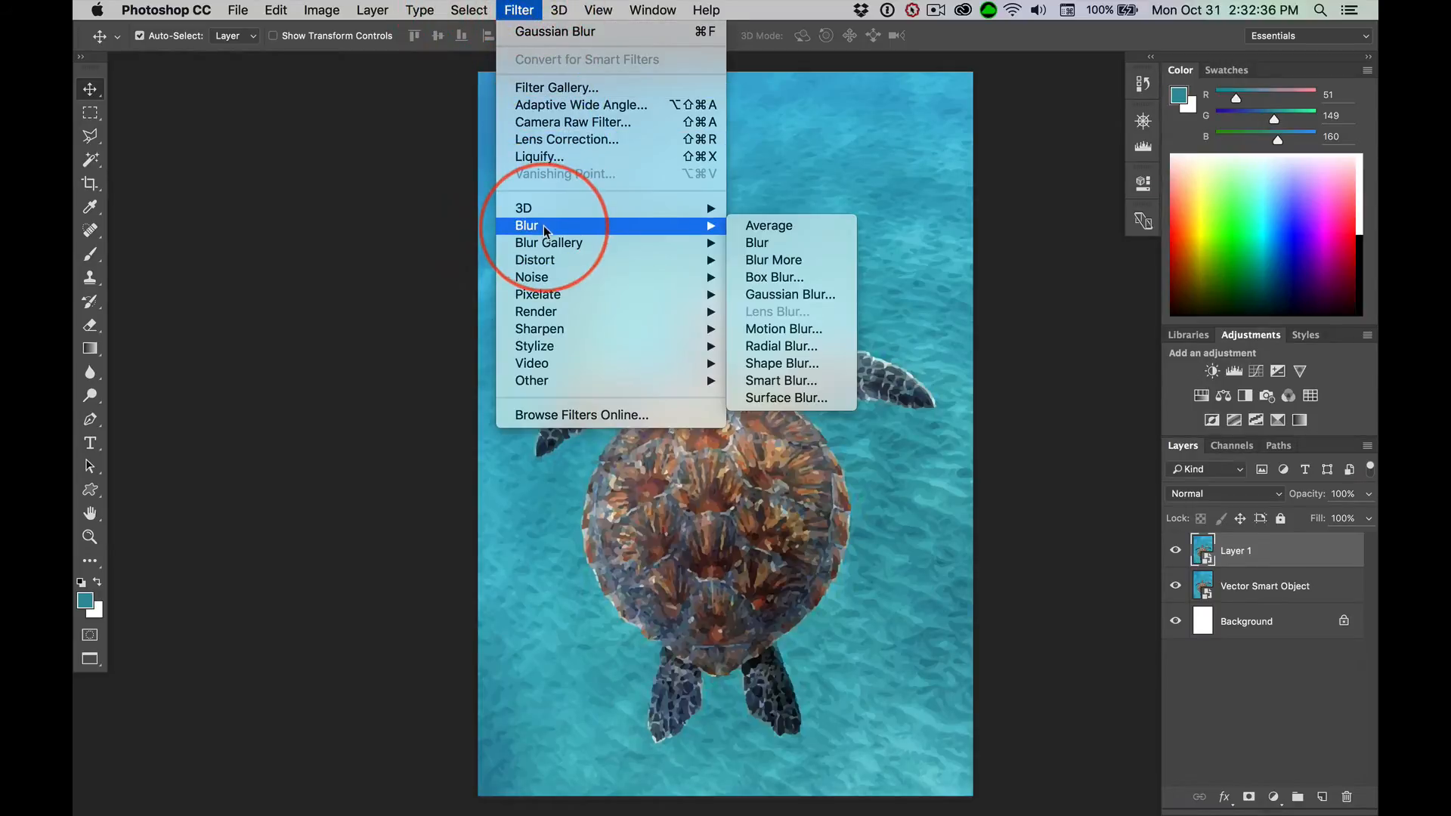
left_click(816, 294)
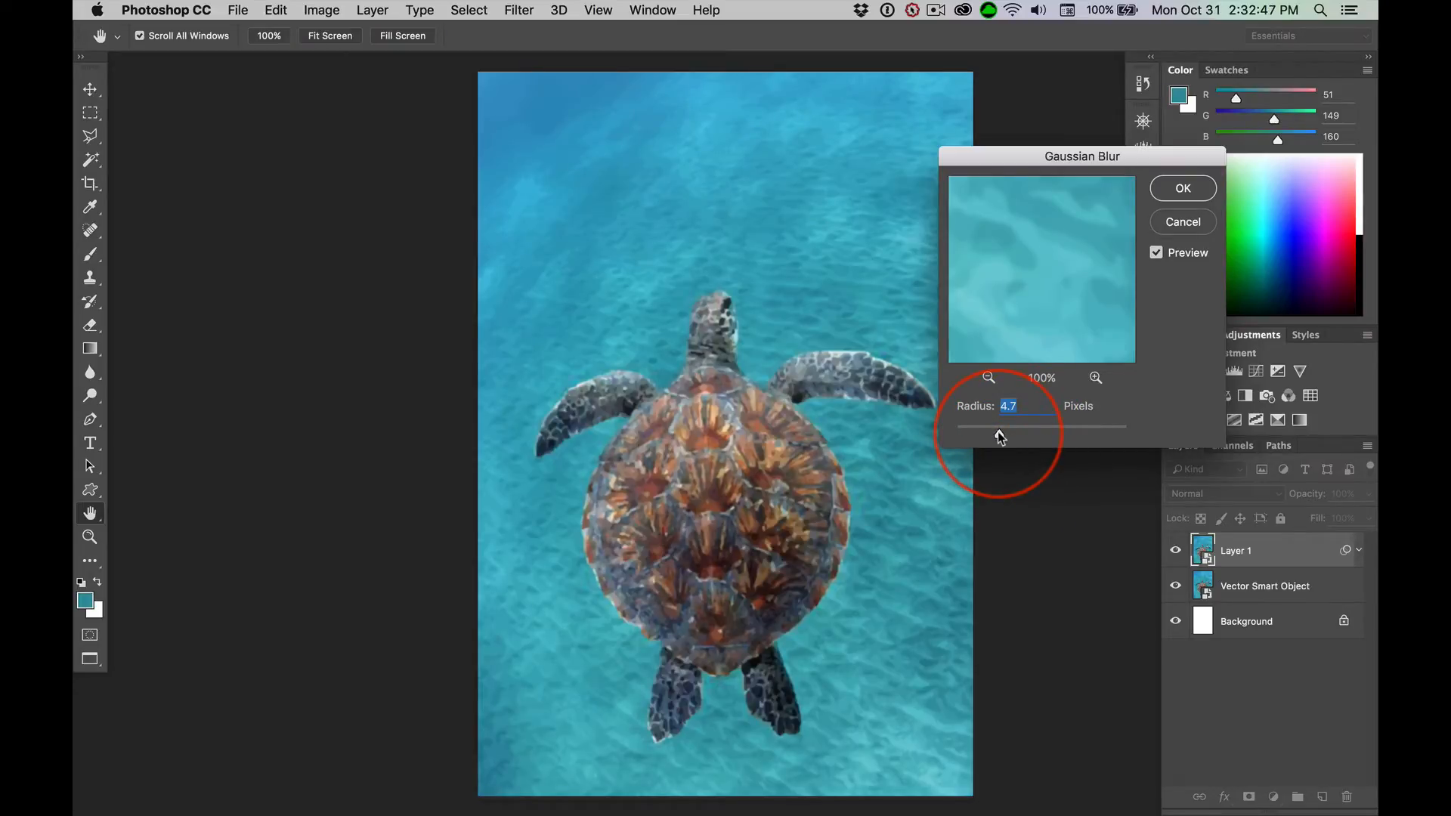
mouse_move(997, 430)
left_mouse_down()
mouse_move(1083, 433)
mouse_move(998, 433)
left_mouse_up()
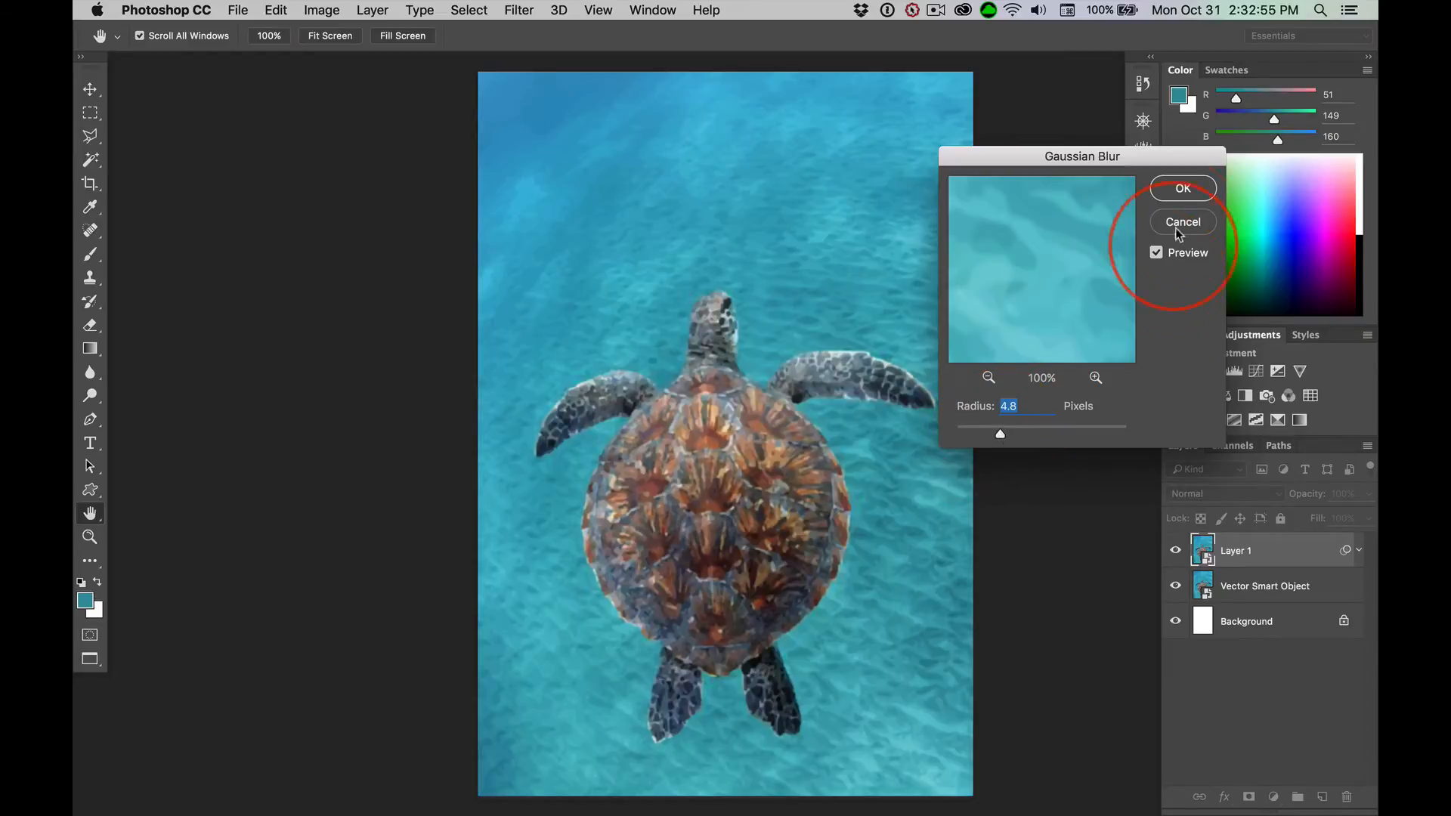
left_click(1182, 188)
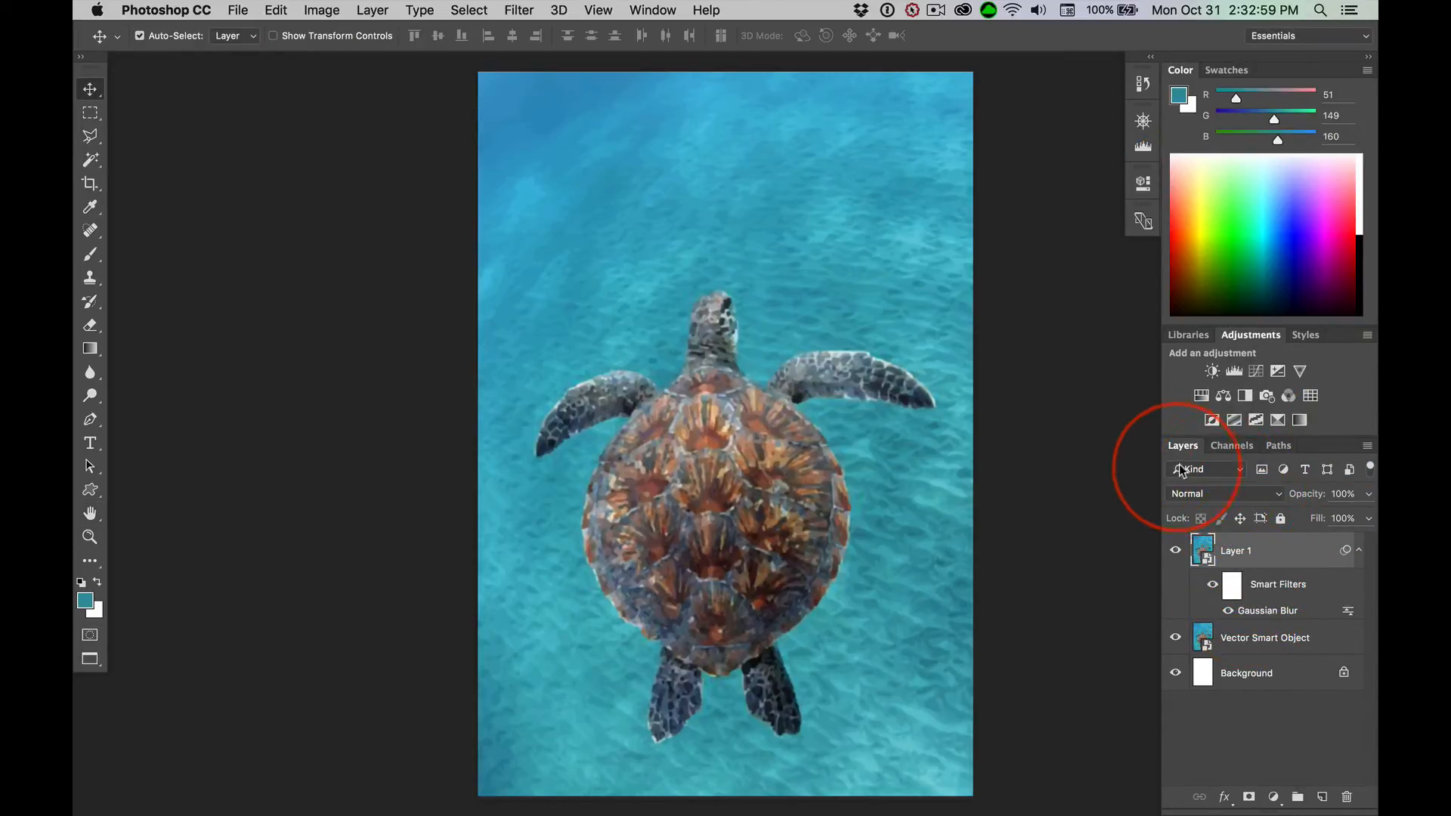
Set the blurred layer's blend mode to Darken and inspect the turtle's shell at 100% and at full view
left_click(1215, 496)
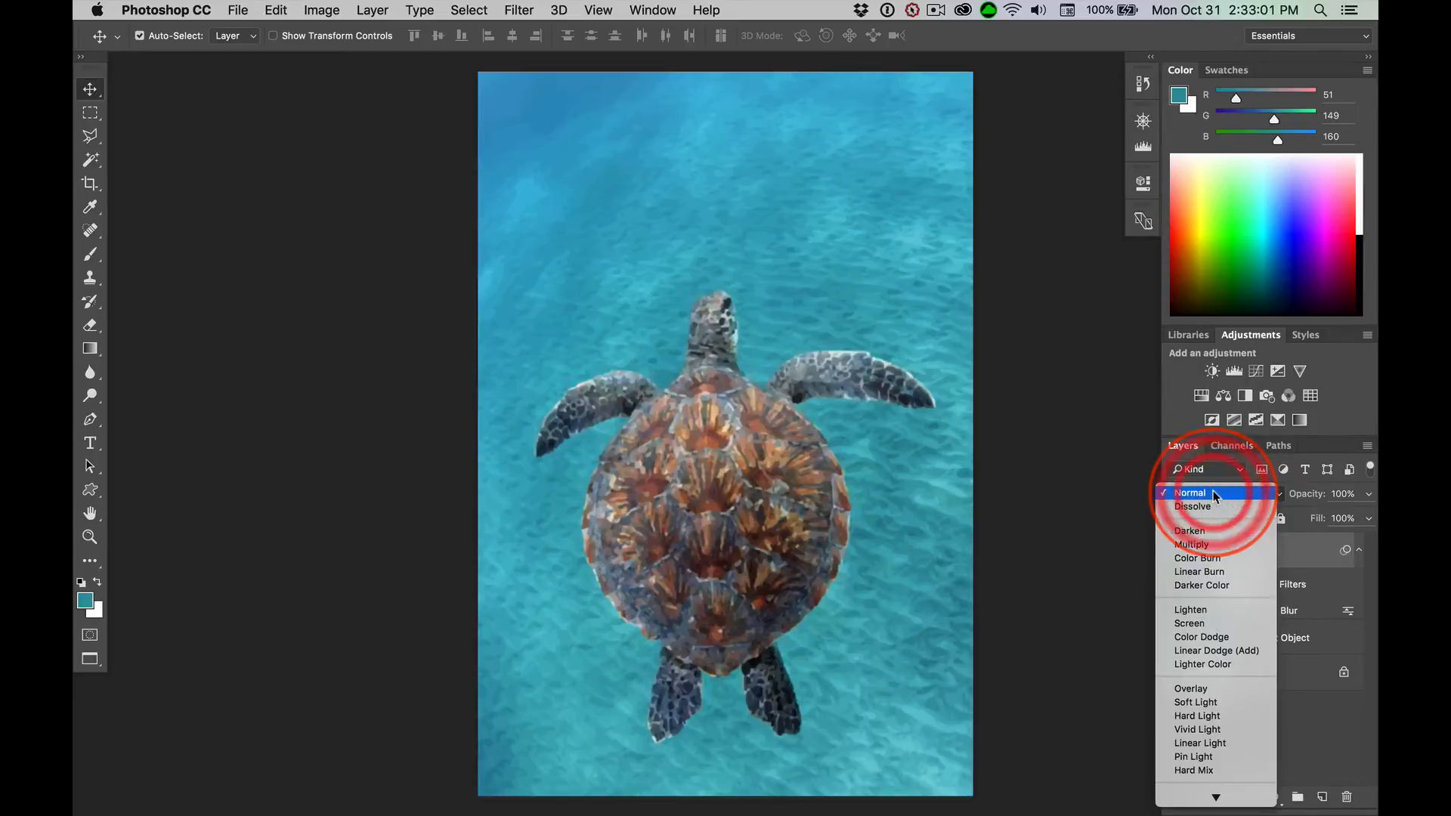
scroll(1204, 534, "down", 1)
left_click(1202, 529)
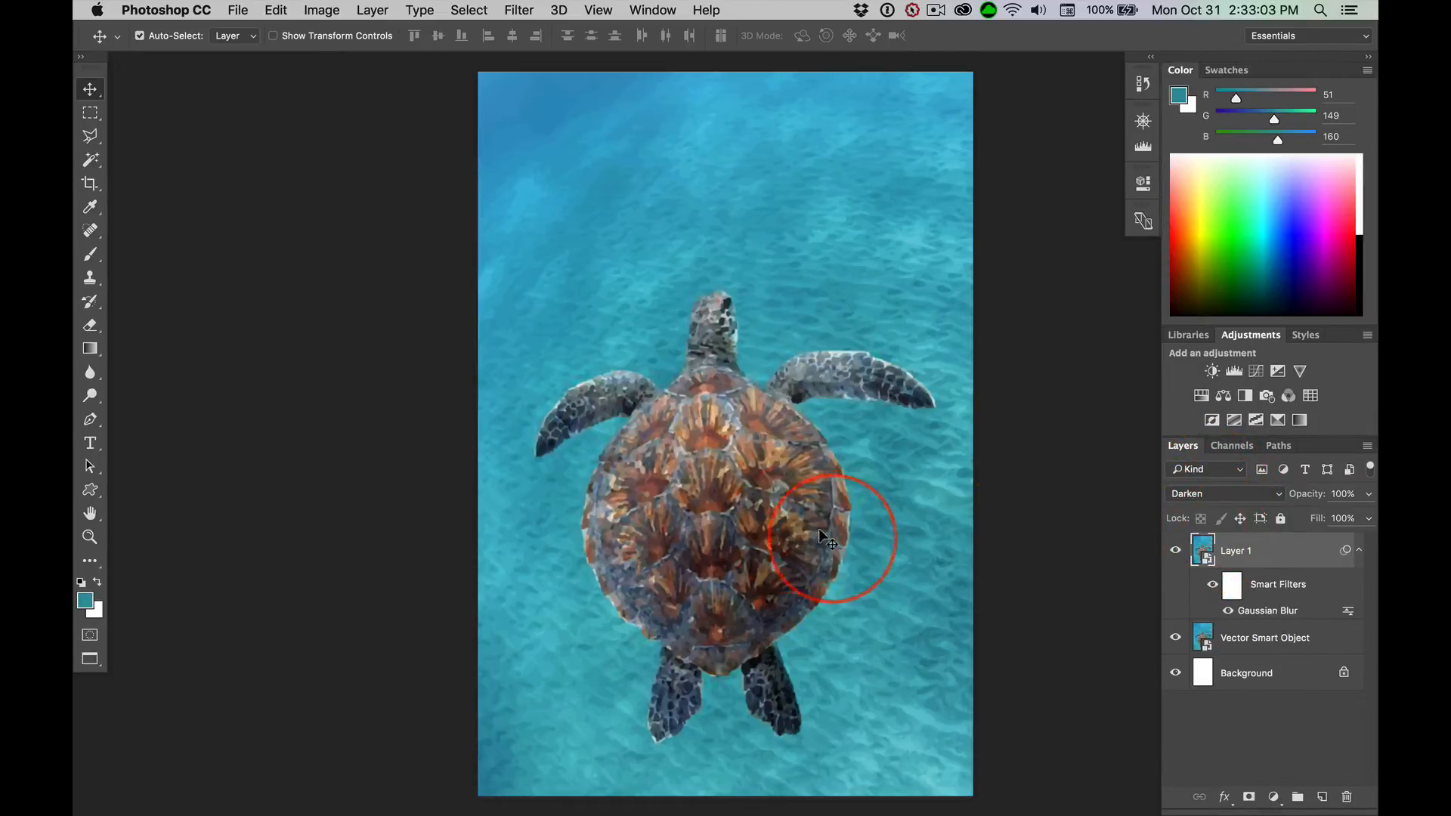
key("super+1")
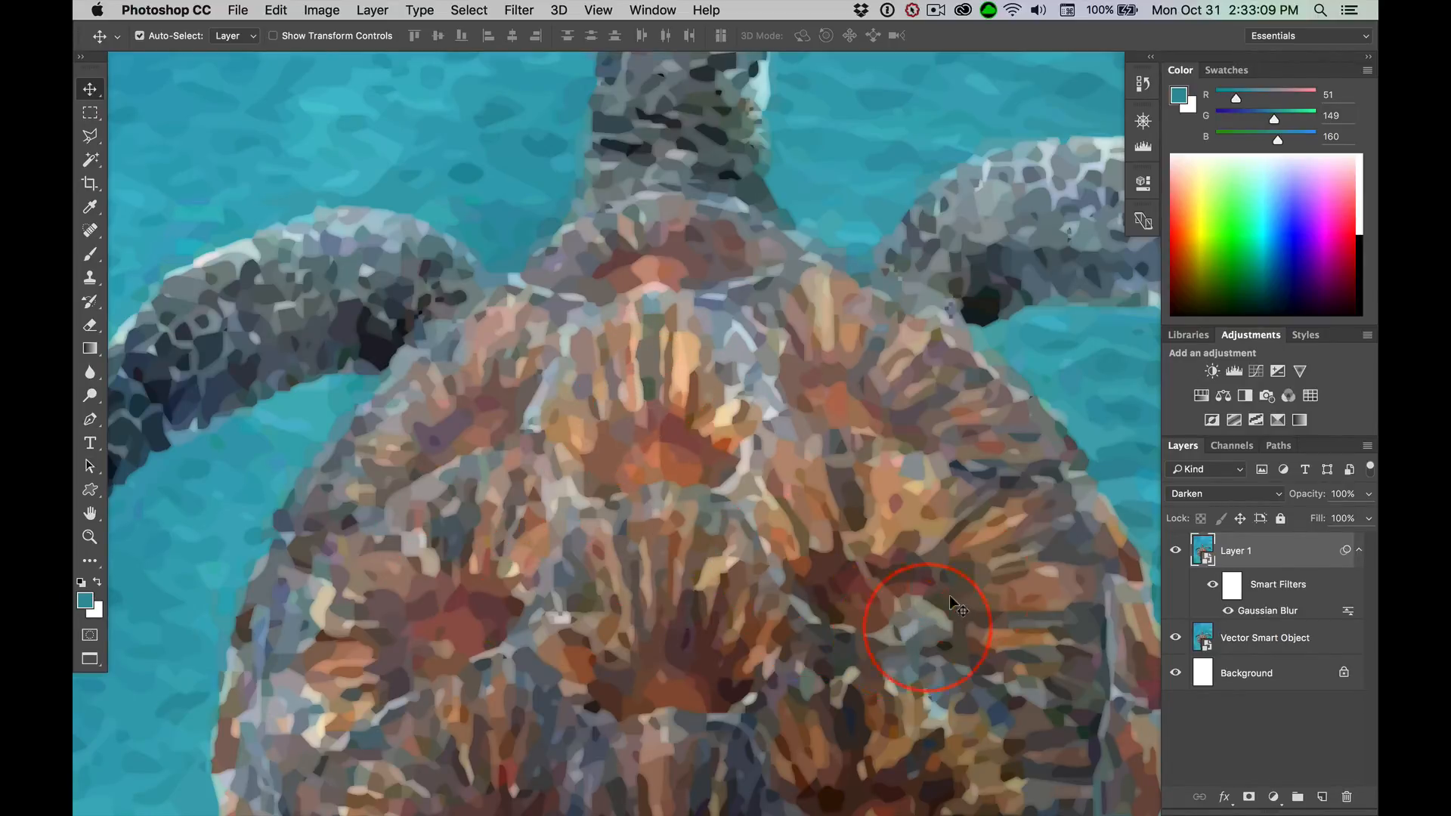
left_click_drag(756, 520, 703, 306)
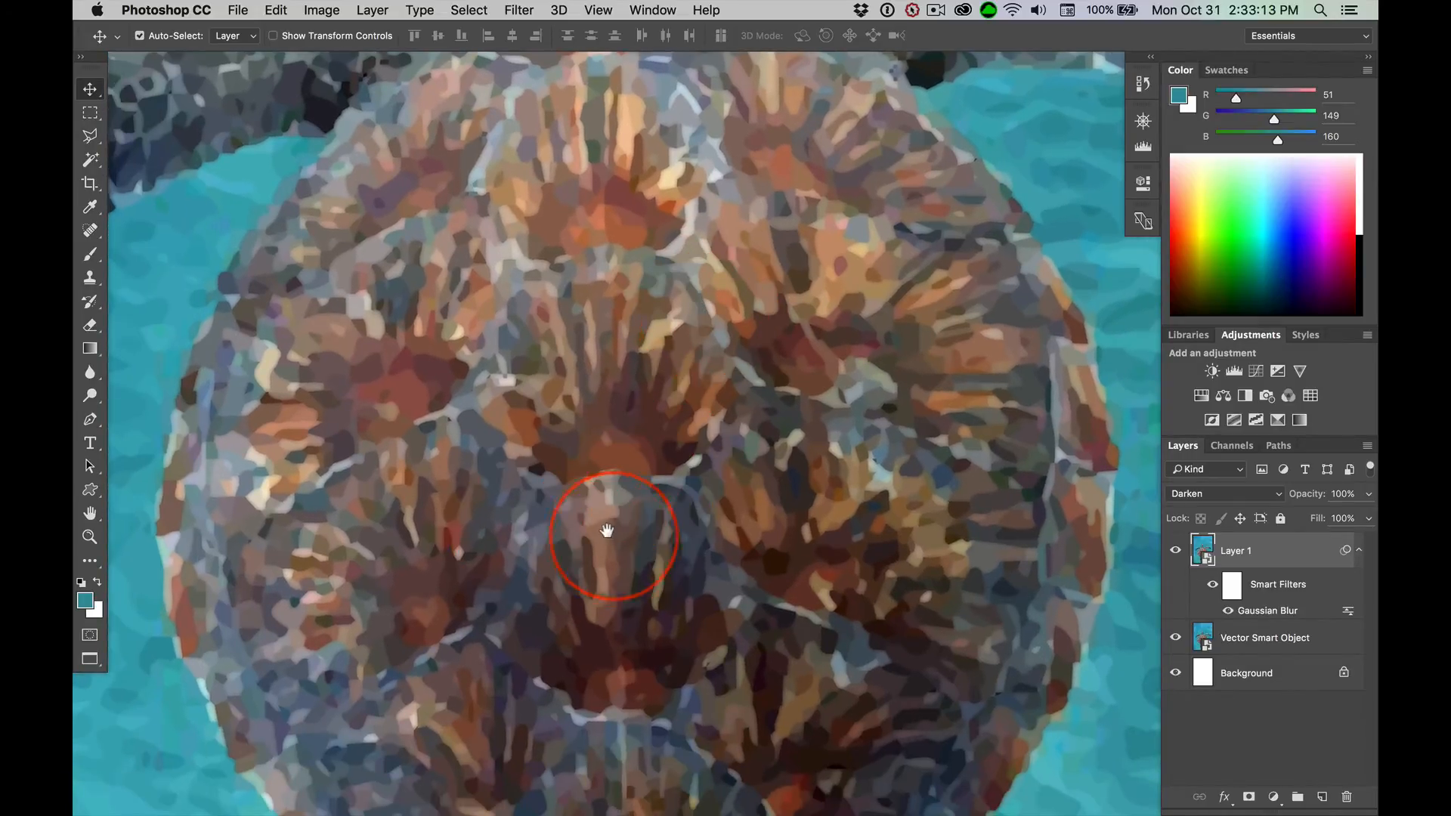
key("super")
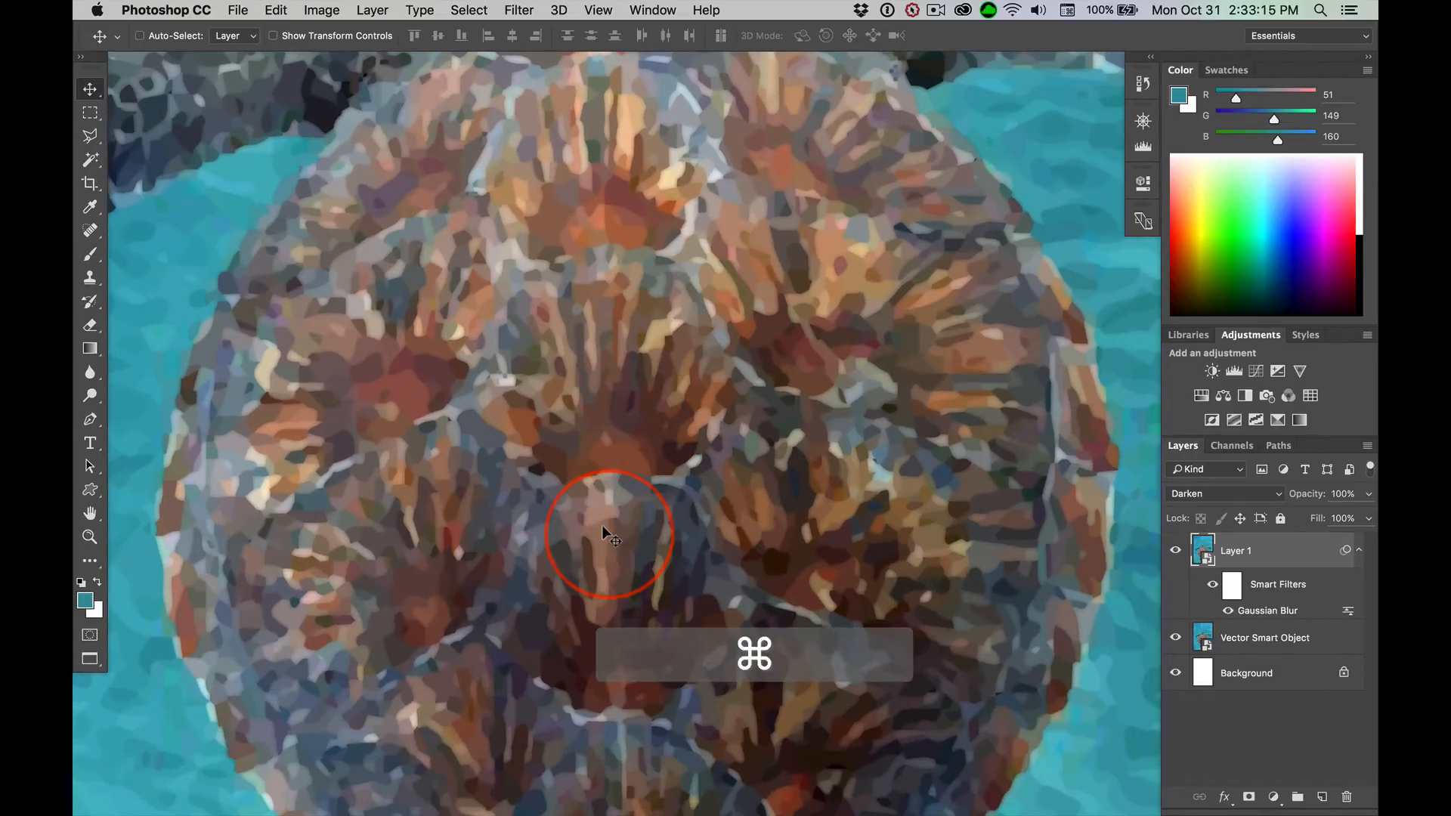
key("super+0")
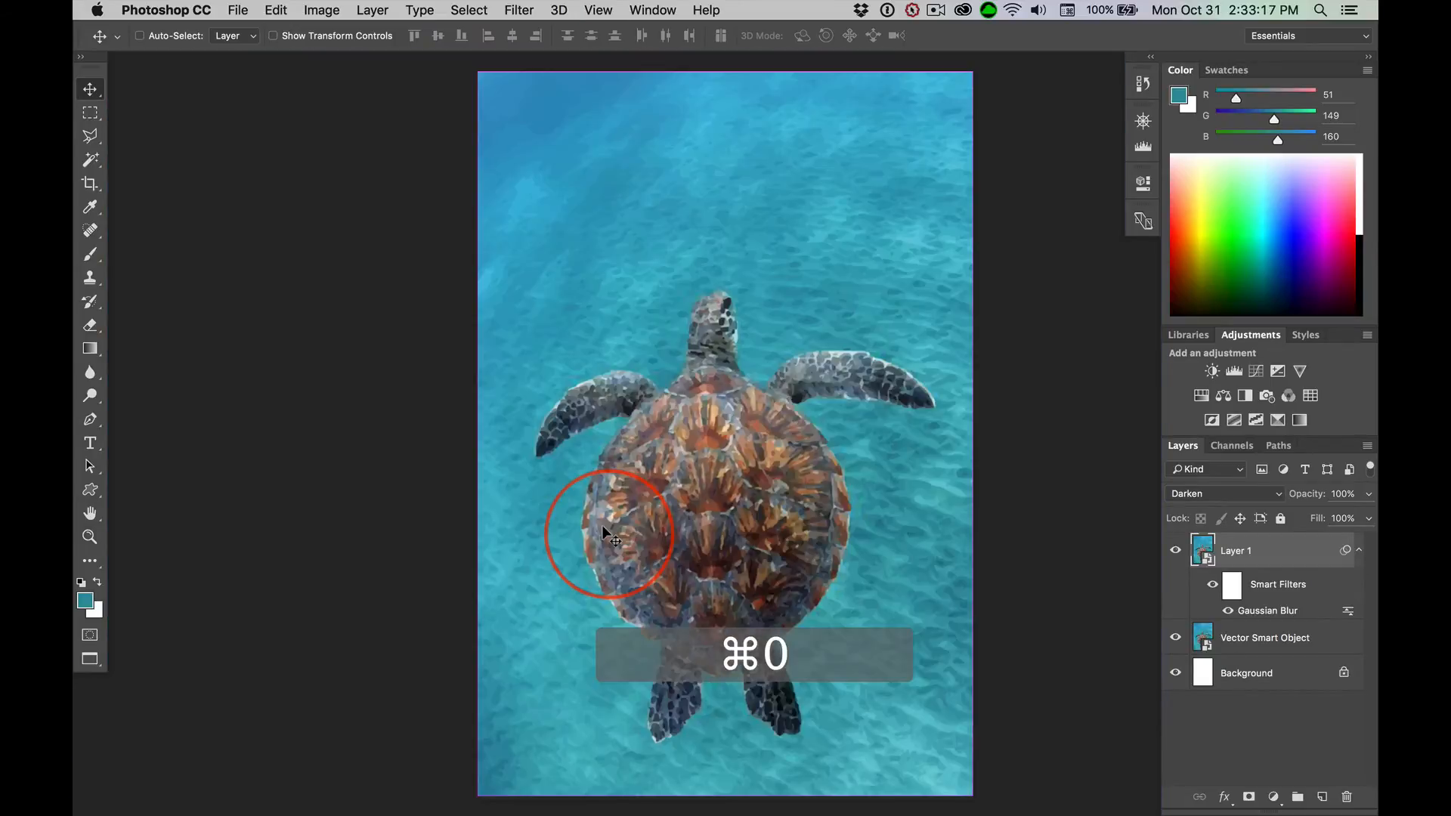
left_click_drag(745, 485, 640, 476)
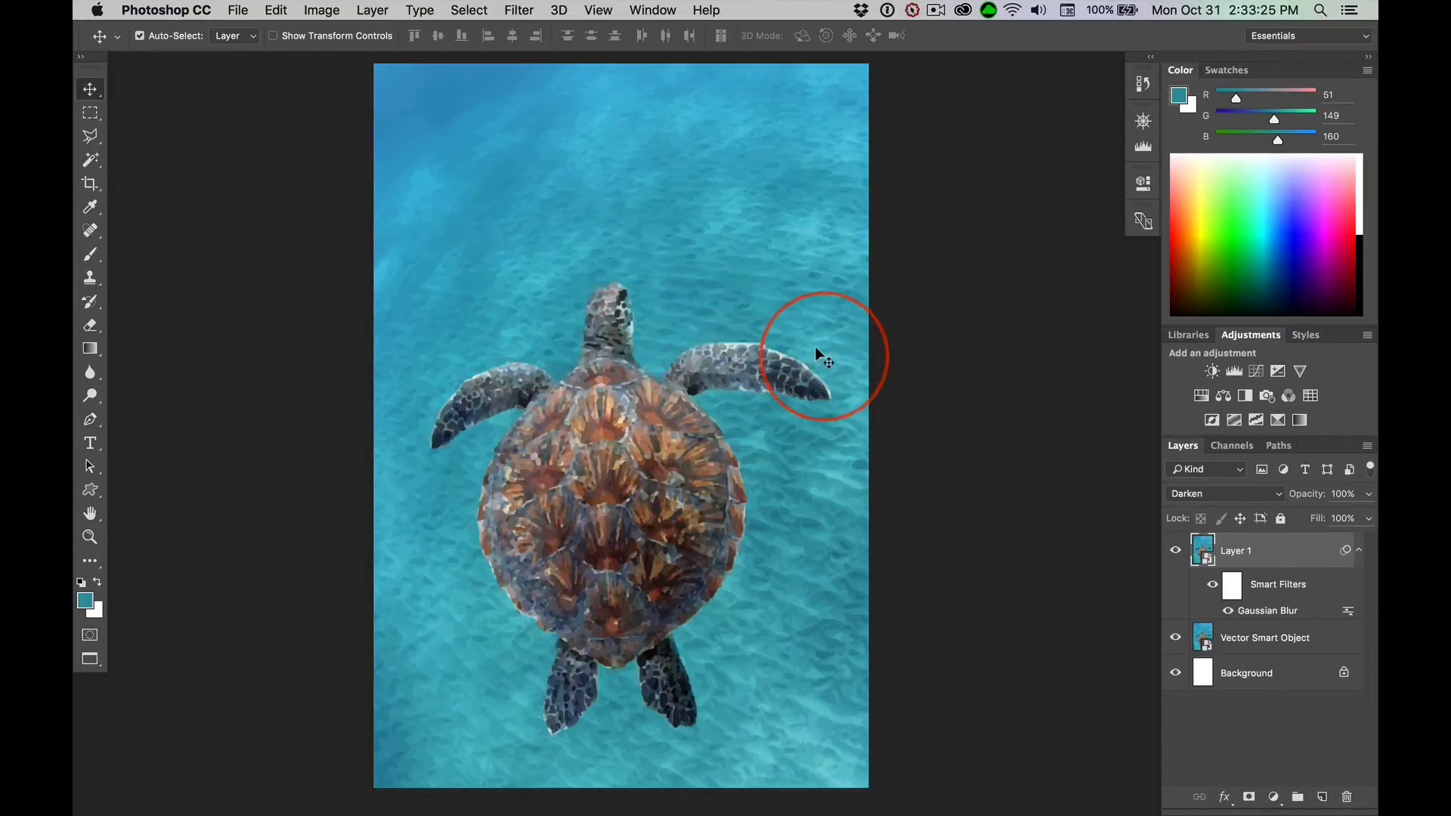
Switch to the other turtle document, show its Vector Smart Object copy layer and check that layer's Gaussian Blur settings
key("super+grave")
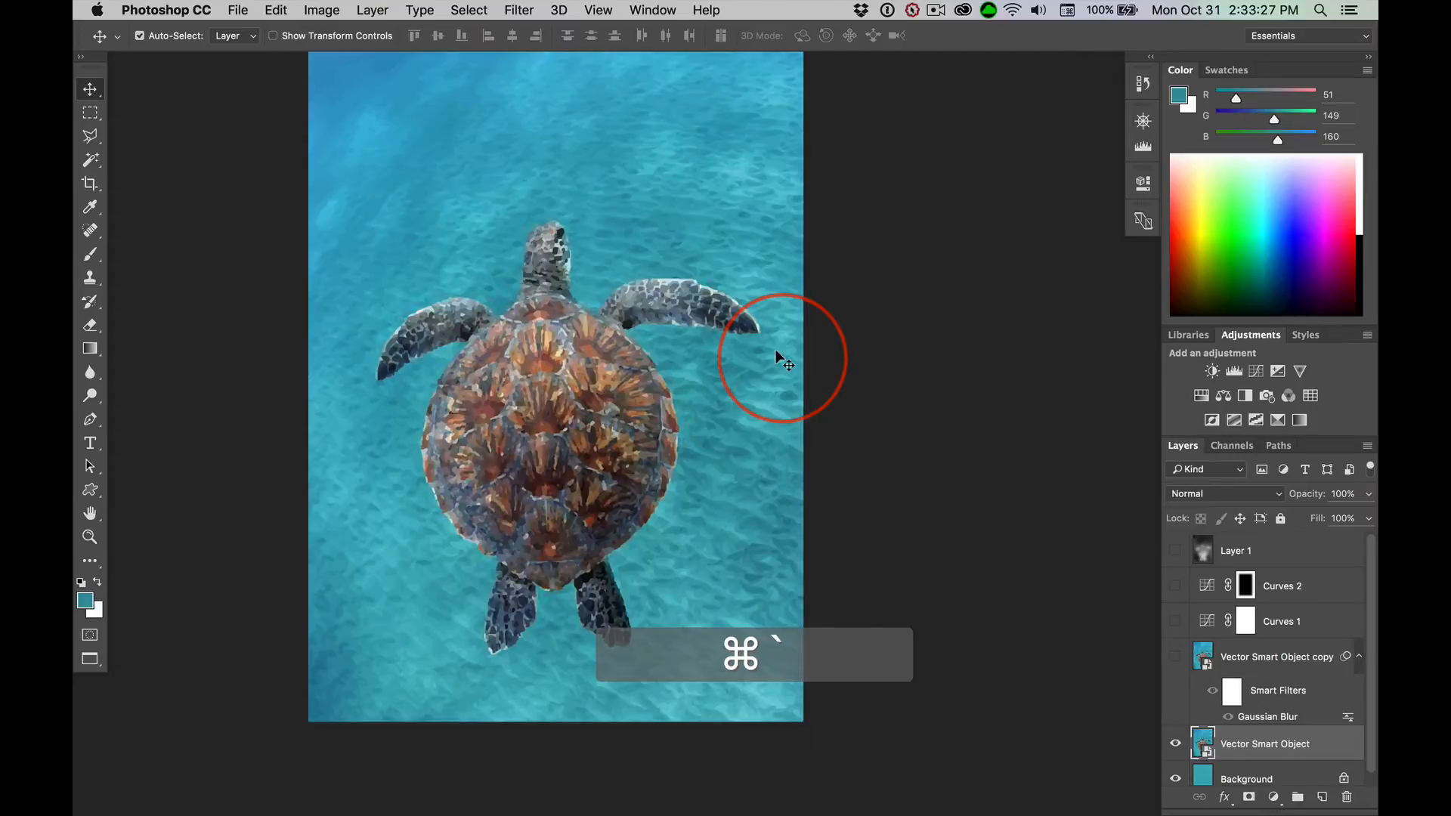
left_click(1175, 778)
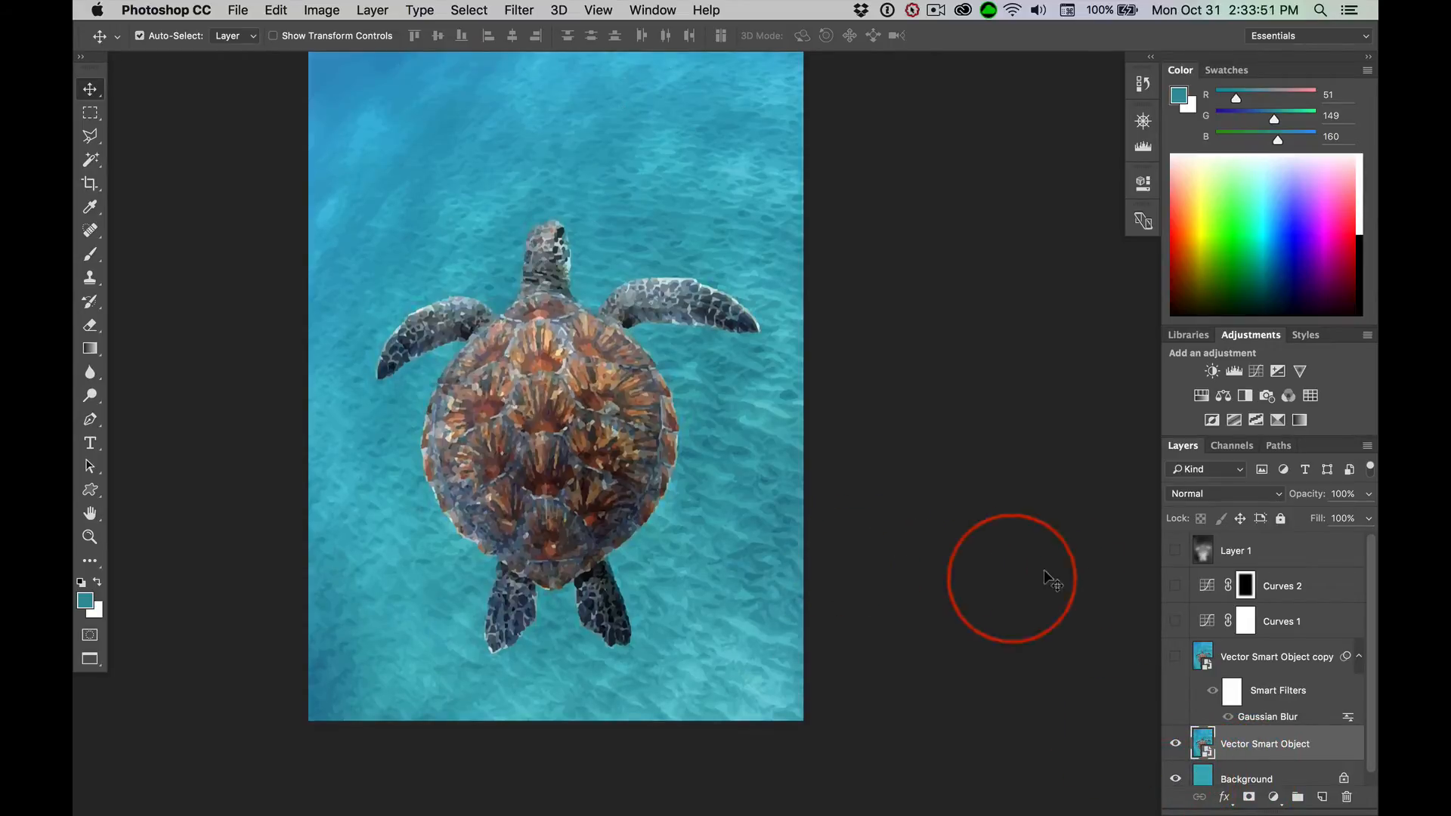
scroll(1276, 589, "down", 1)
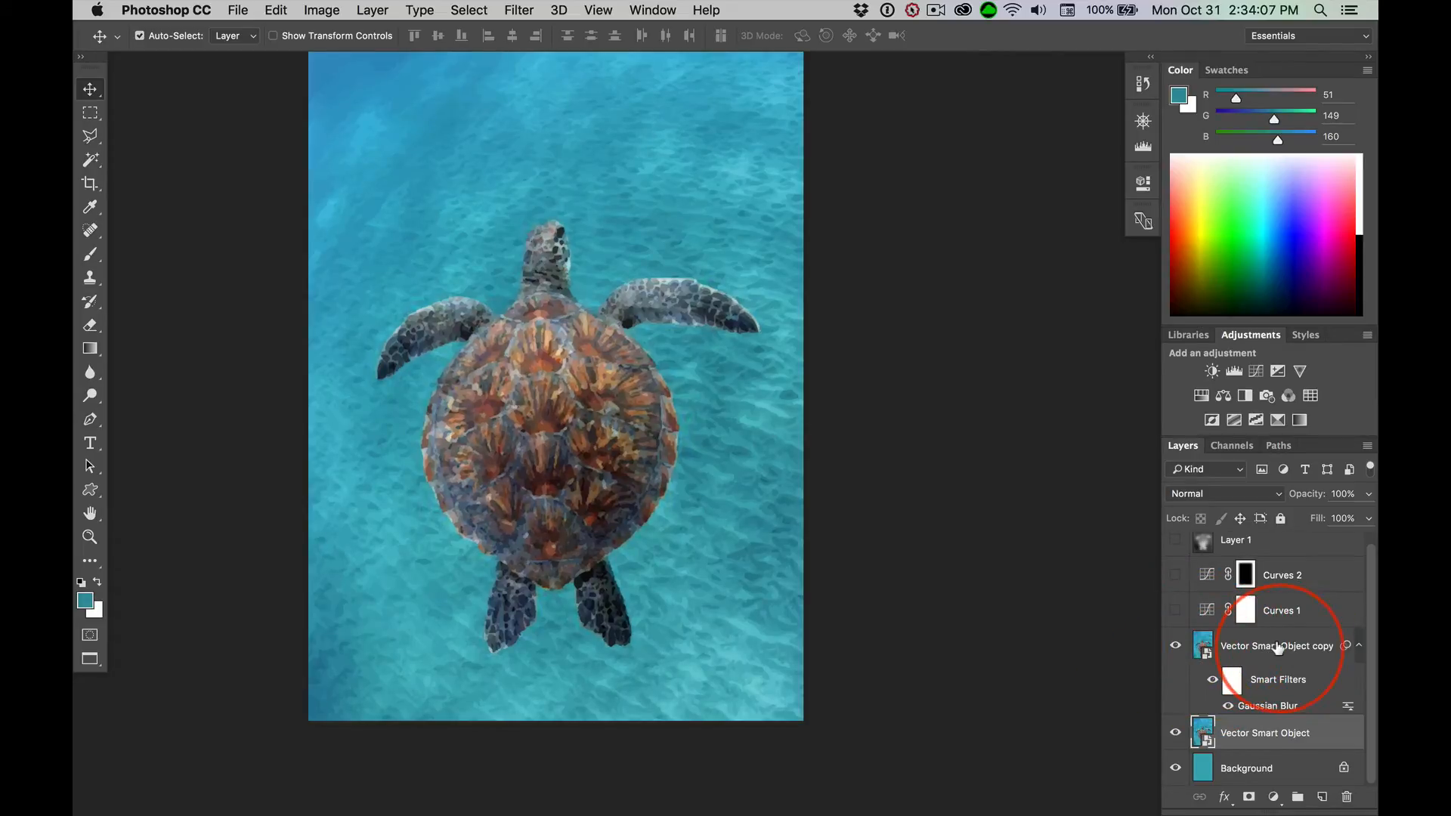
double_click(1252, 707)
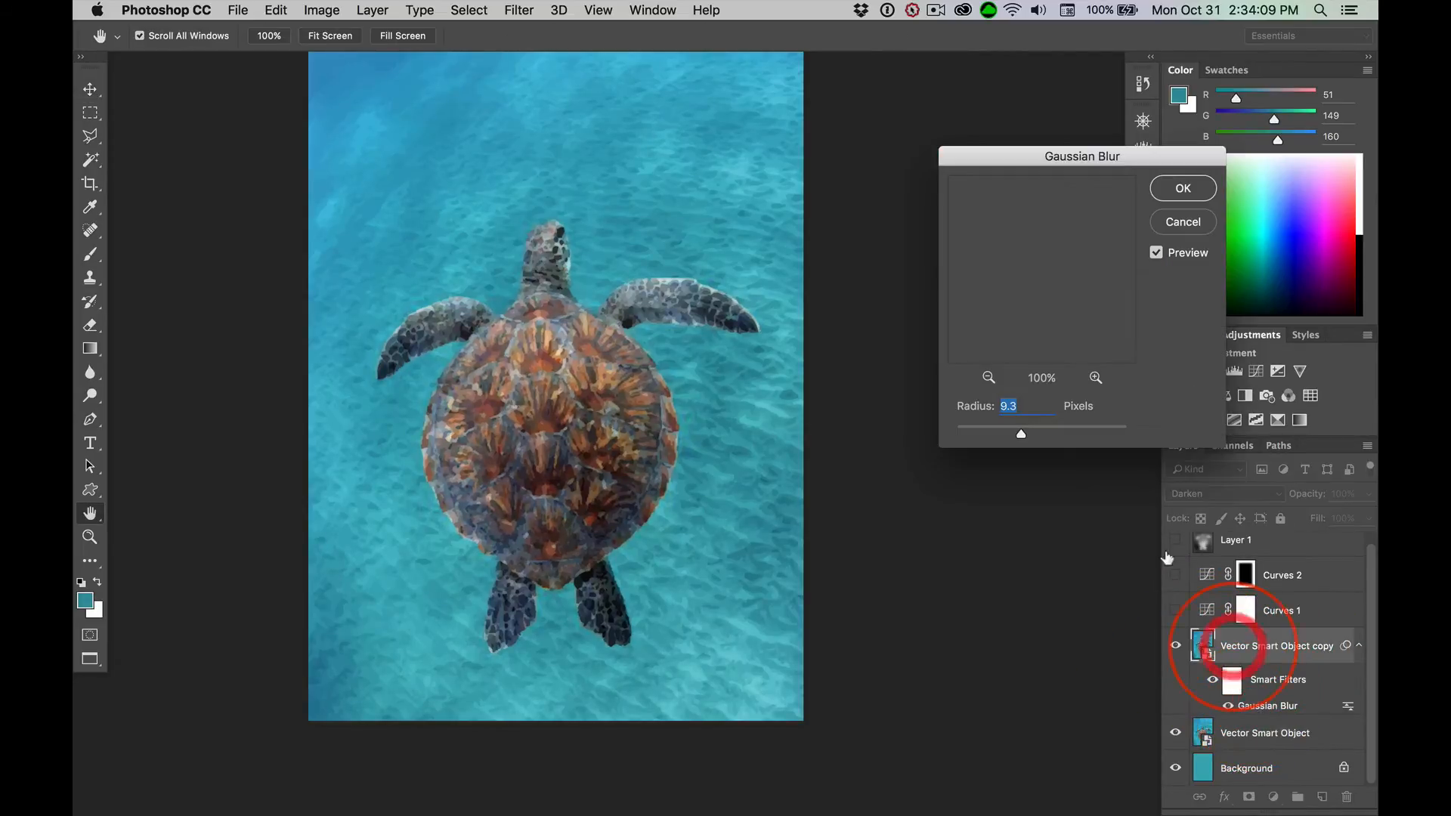
left_click(1186, 221)
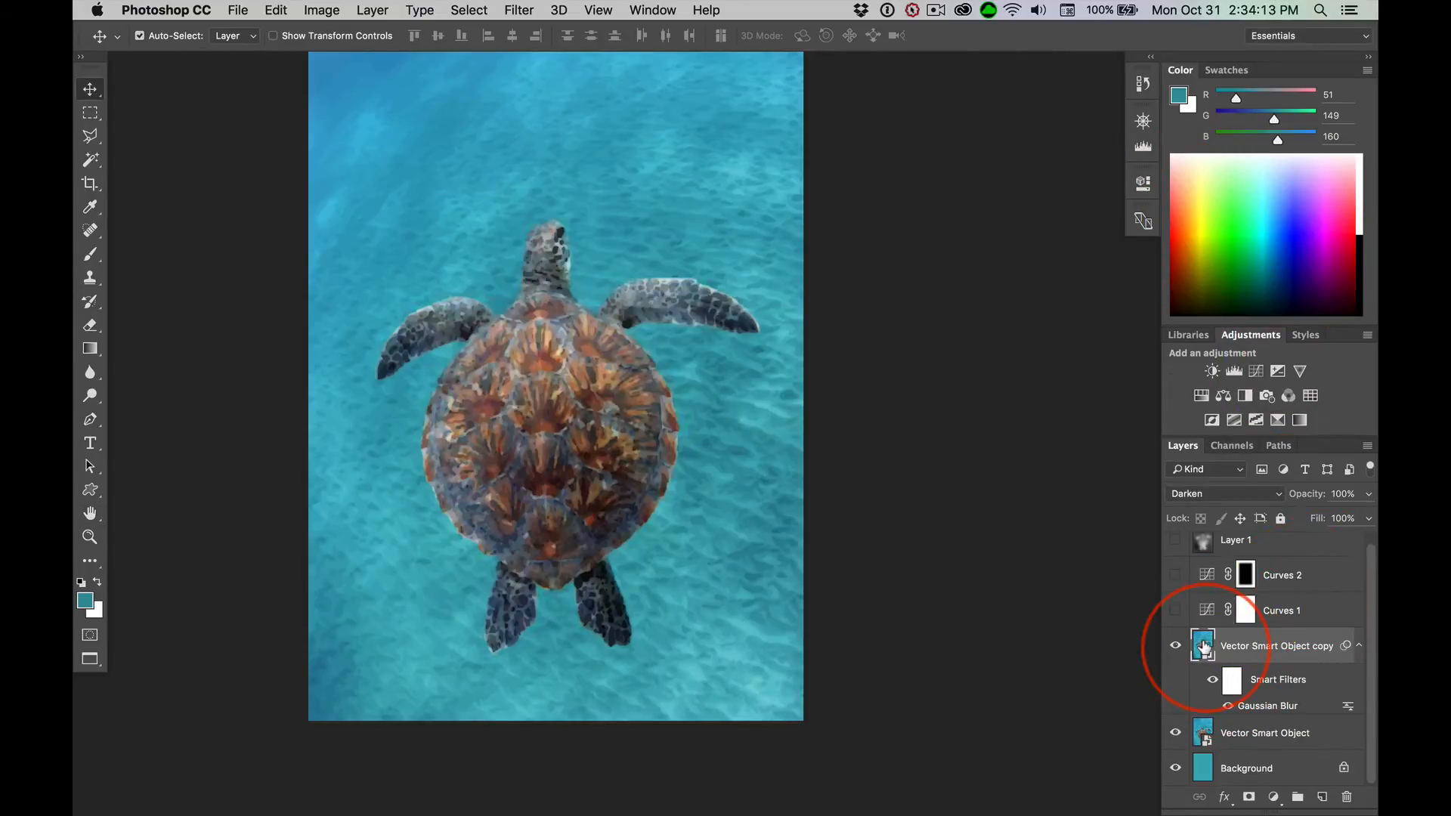
Show the Curves 1 adjustment layer, review its contrast curve and compare the image with and without it
left_click(1173, 607)
double_click(1207, 609)
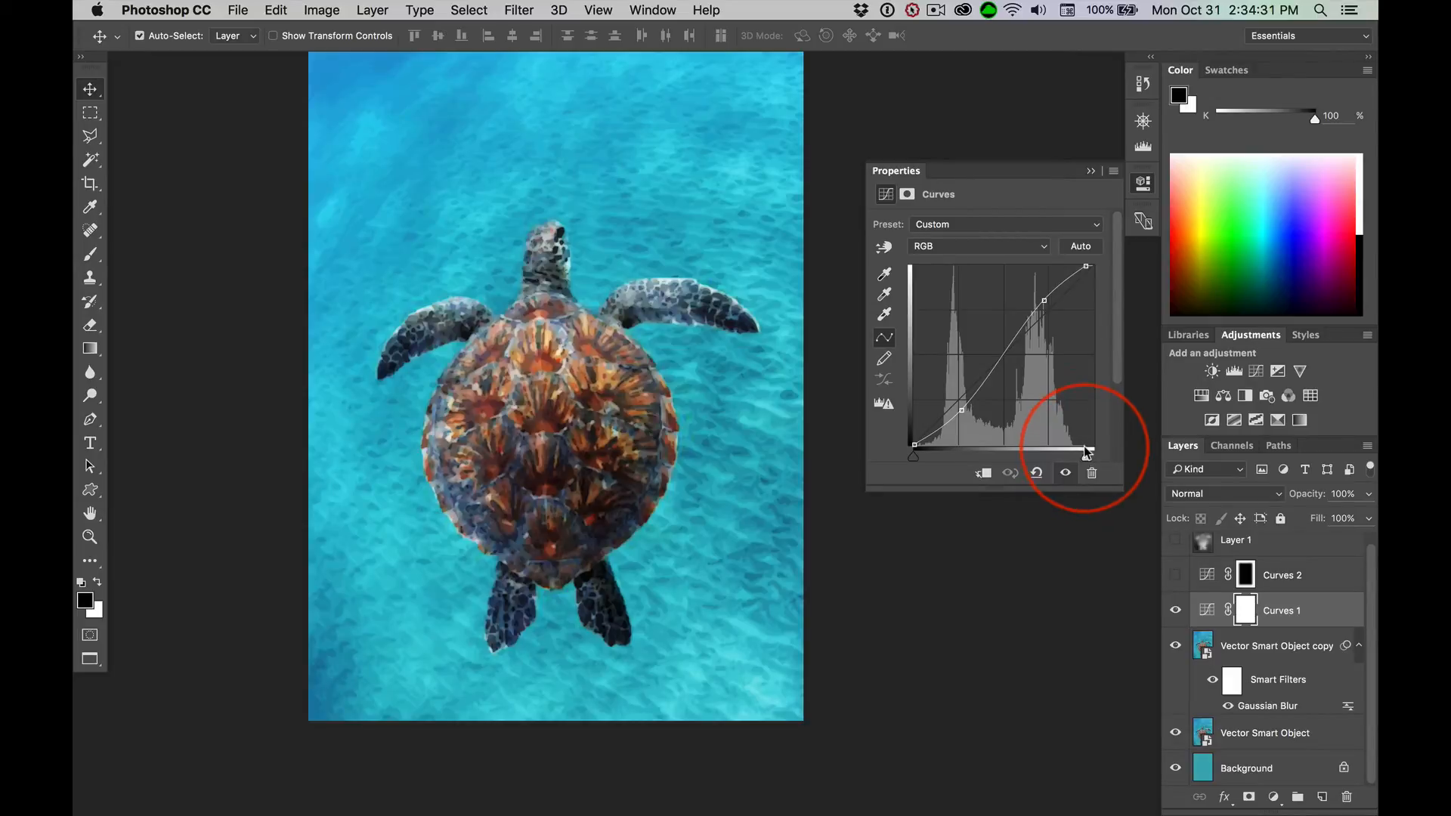
left_click(1043, 300)
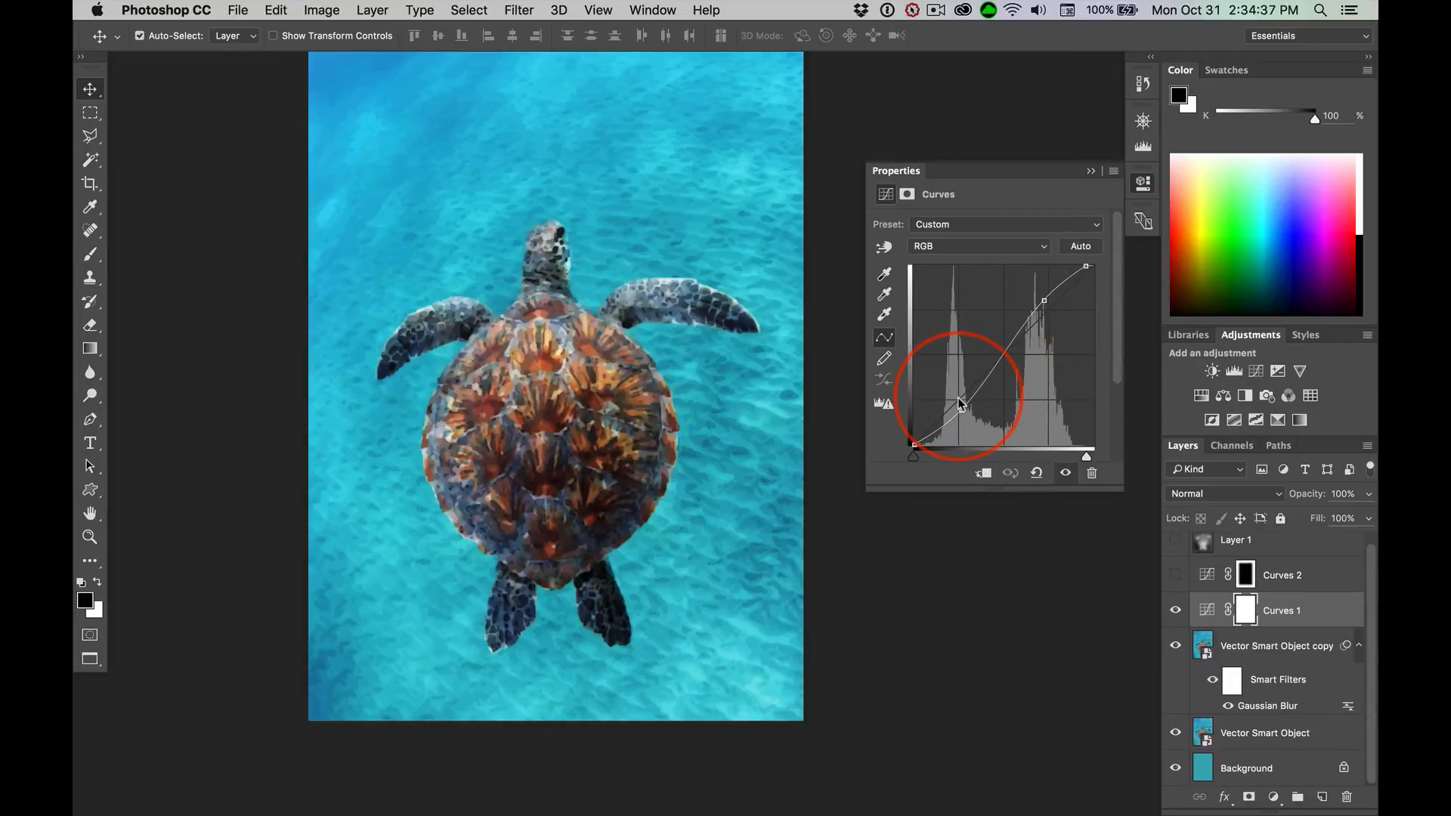
left_click_drag(958, 400, 961, 409)
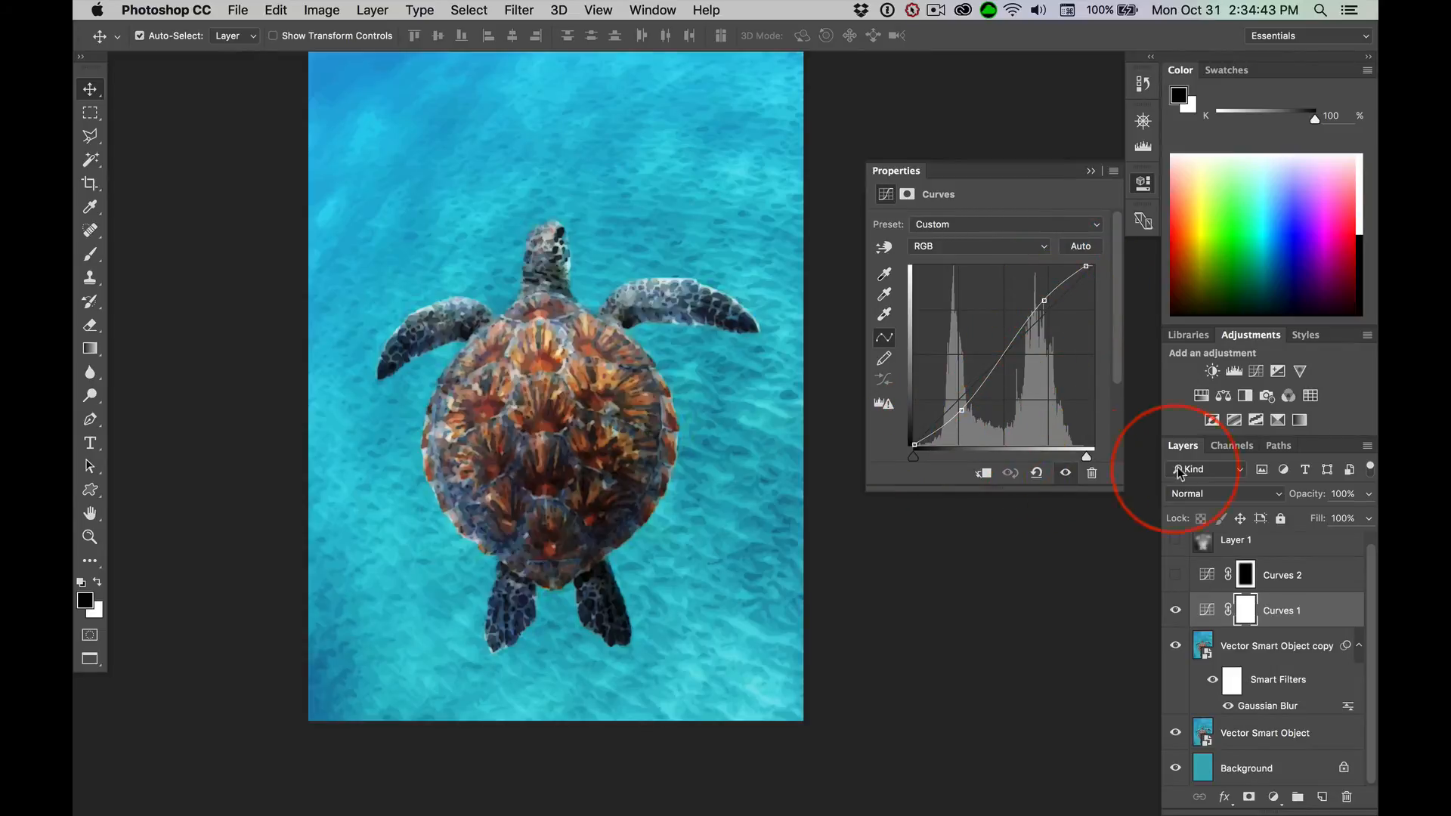
left_click(1065, 472)
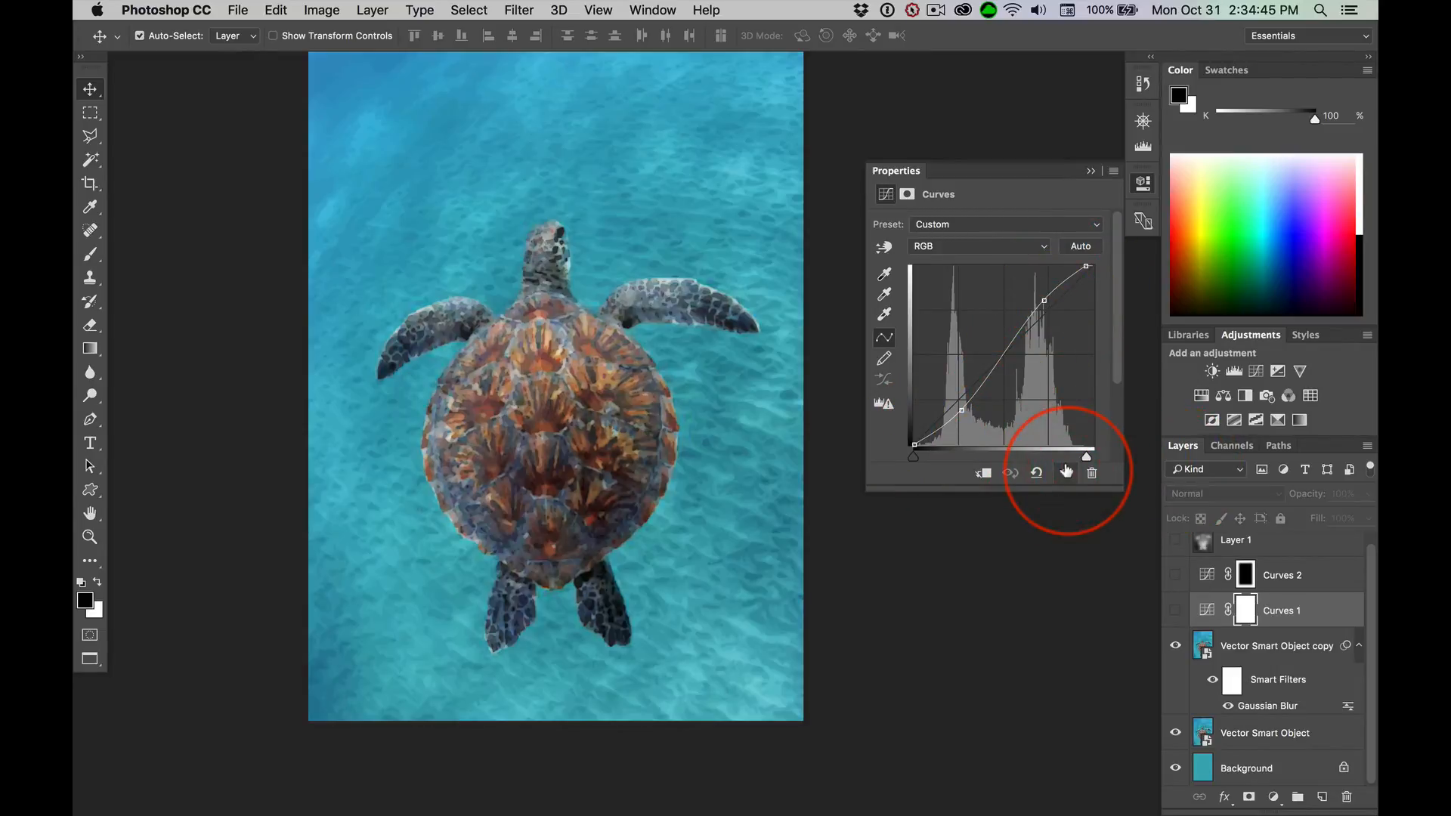
left_click(1065, 473)
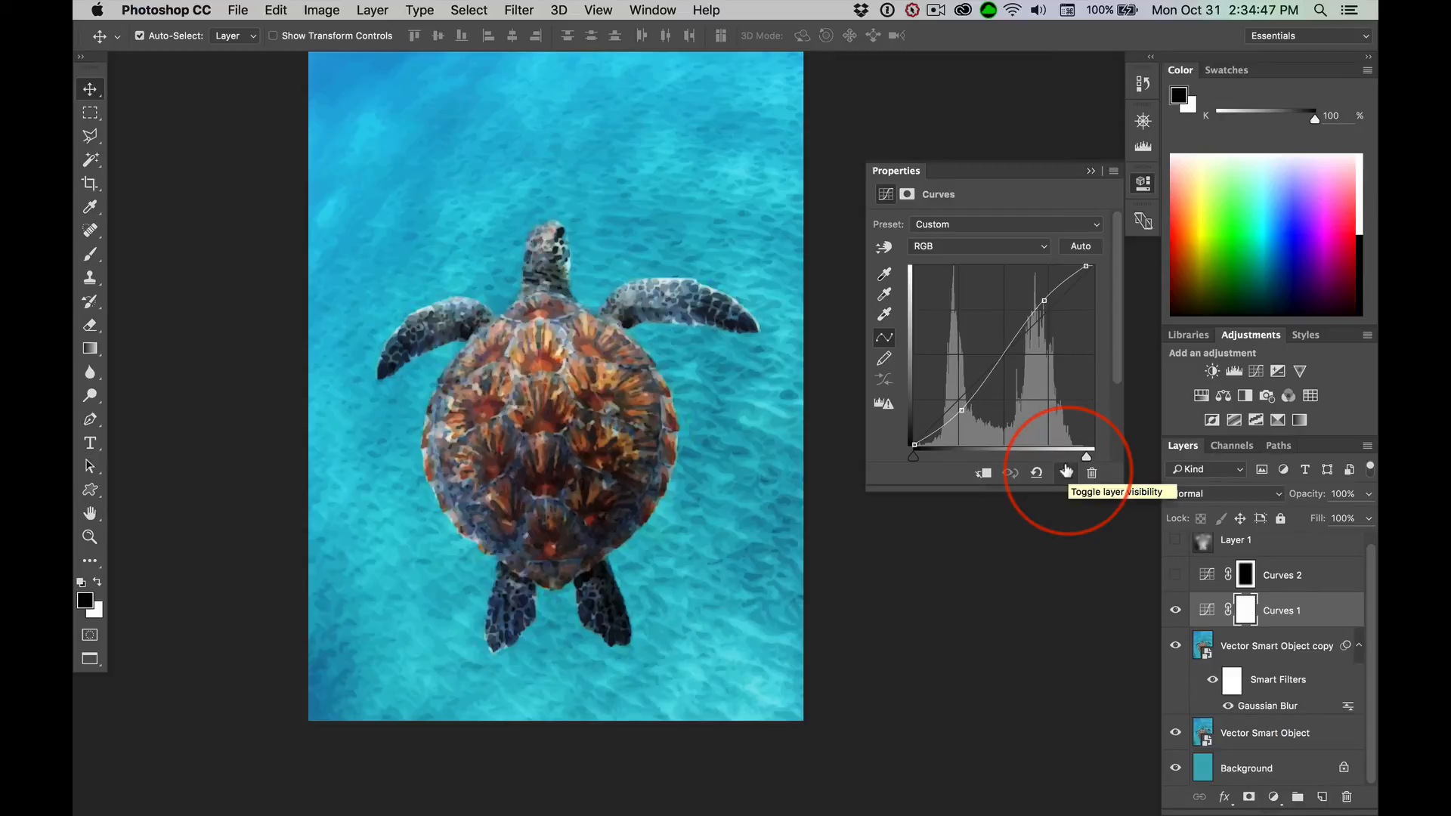
left_click(1065, 472)
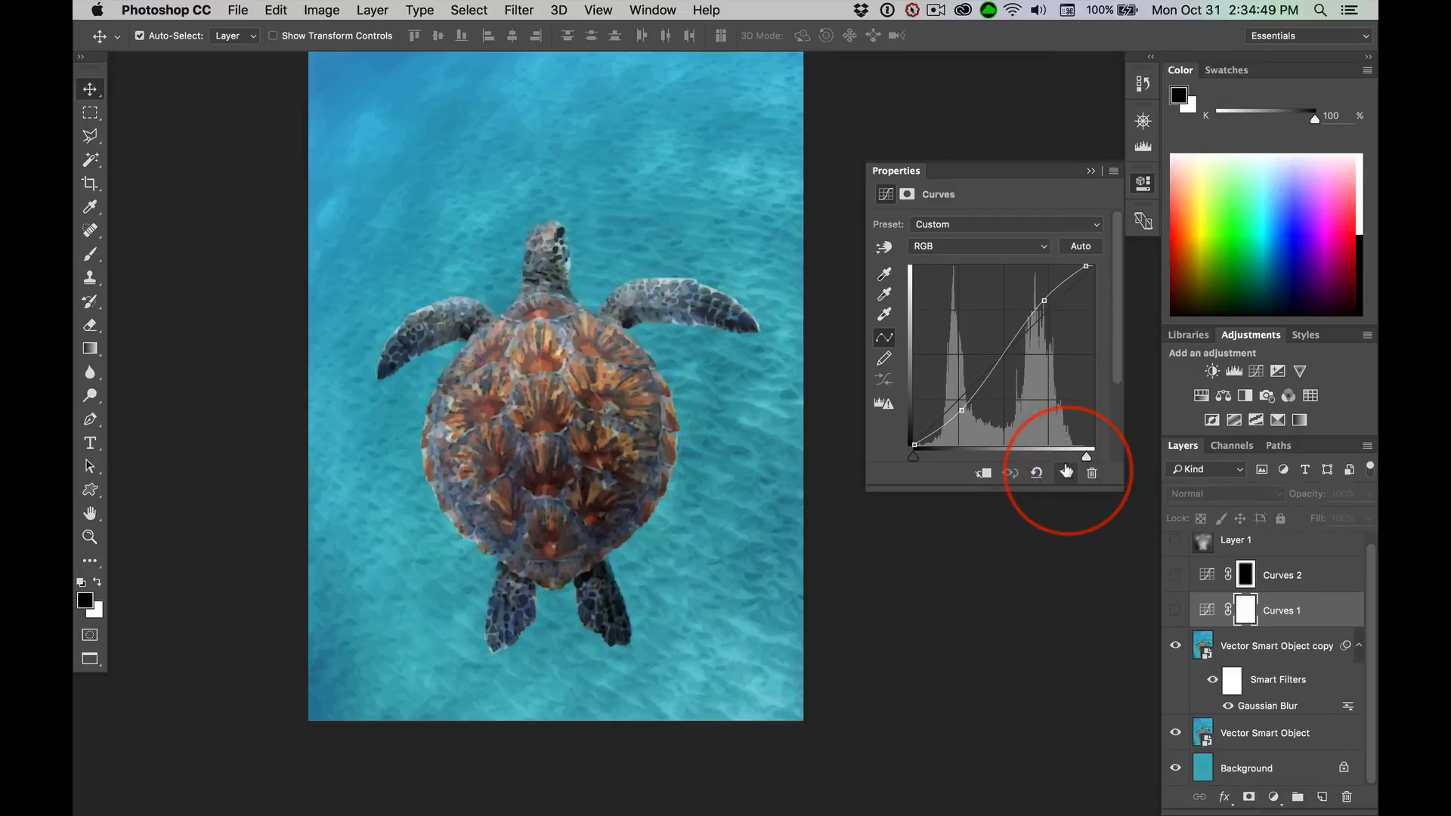
left_click(1065, 472)
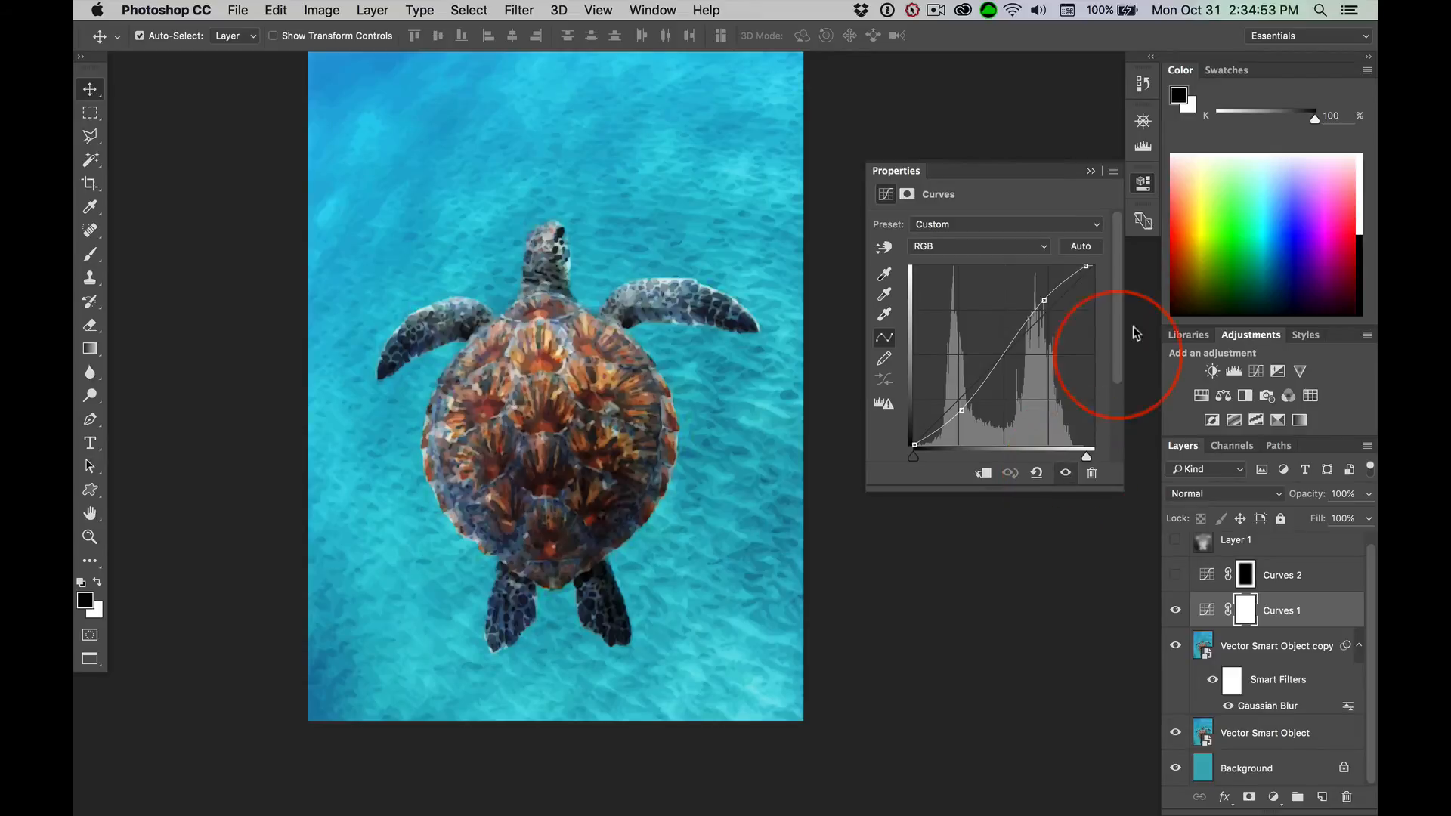
left_click(1091, 171)
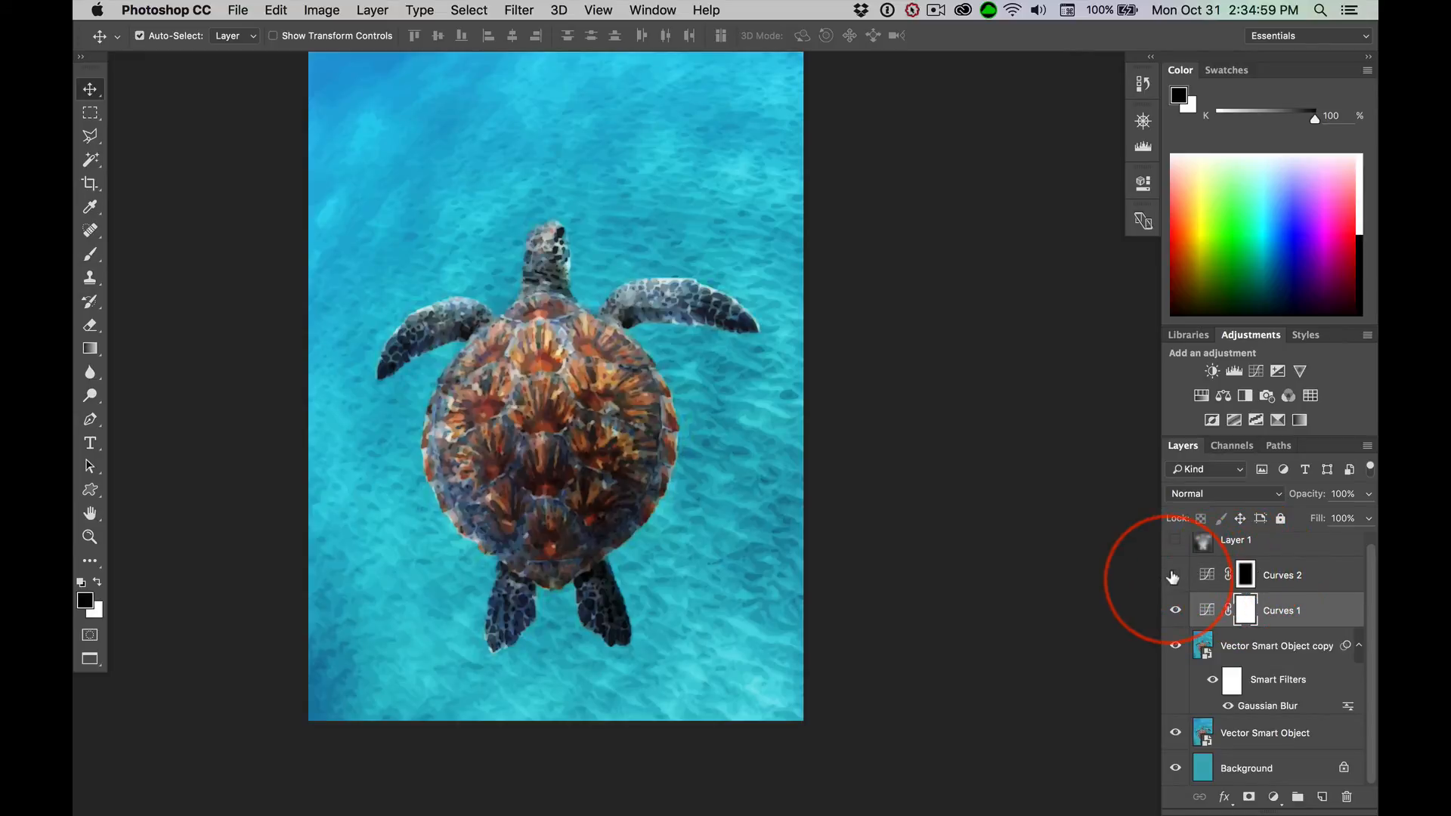
Show the masked Curves 2 adjustment layer and compare the image with and without it
left_click(1177, 575)
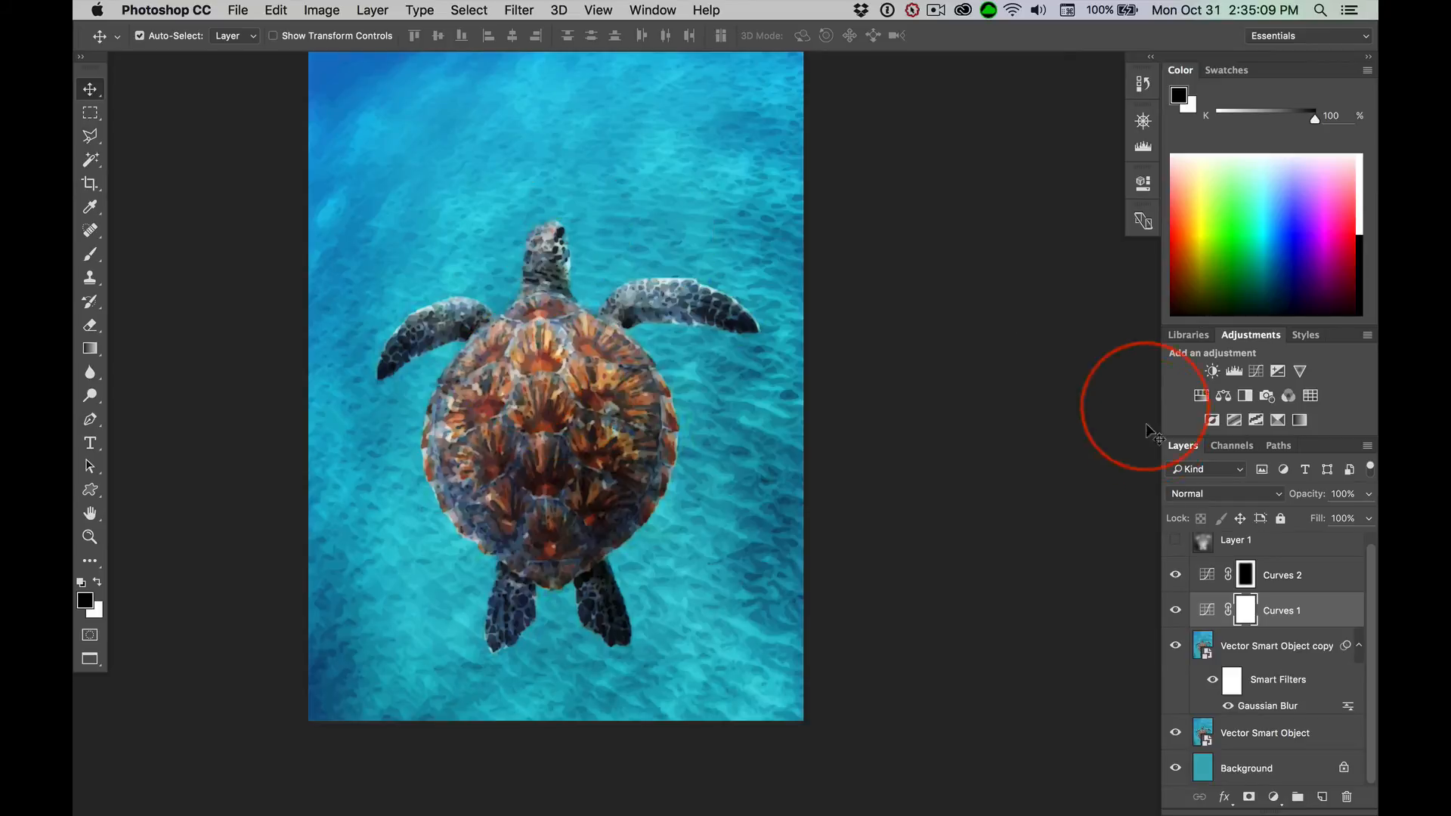
left_click(1173, 575)
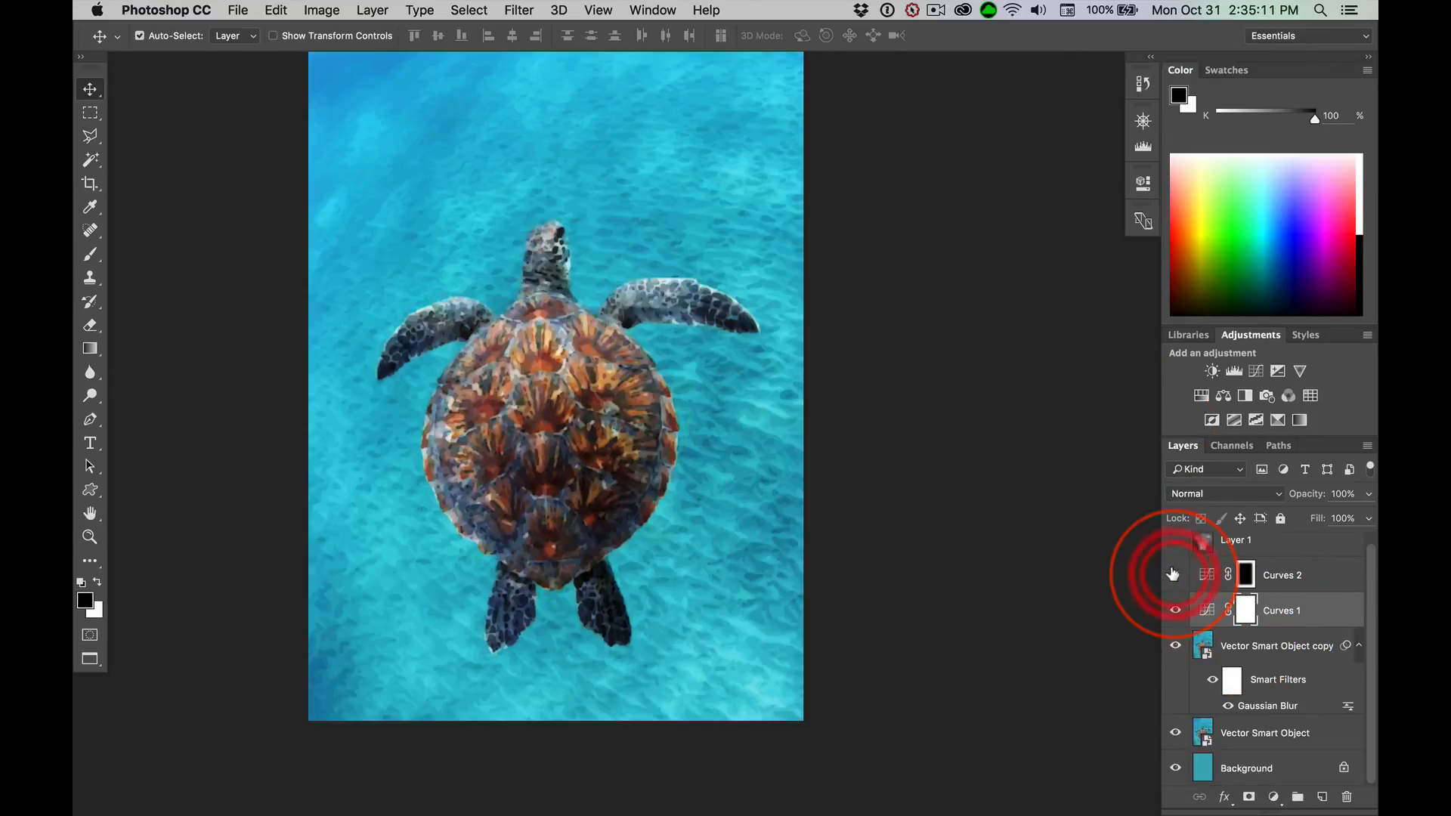
left_click(1173, 575)
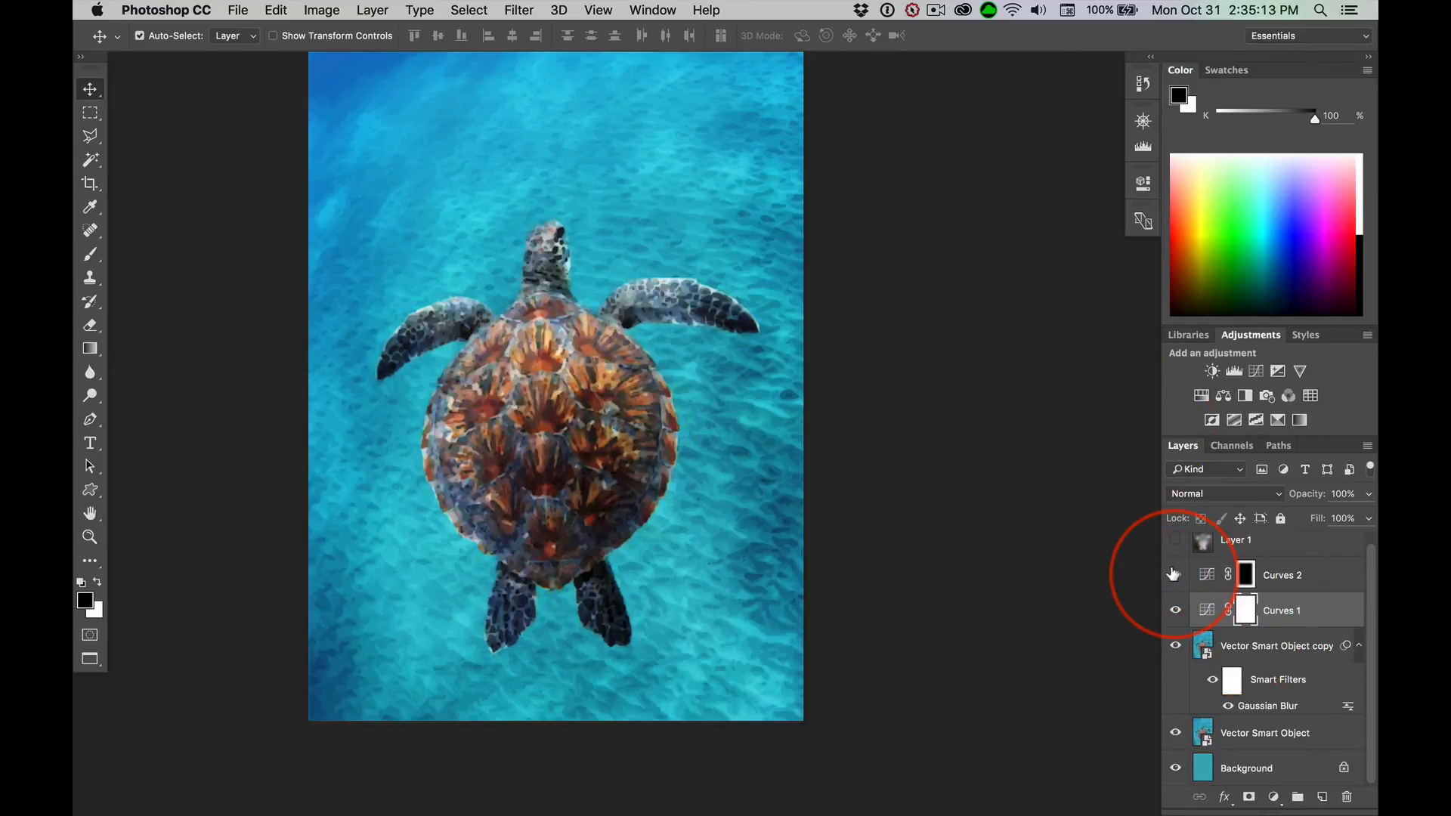
left_click(1172, 574)
left_click(1173, 575)
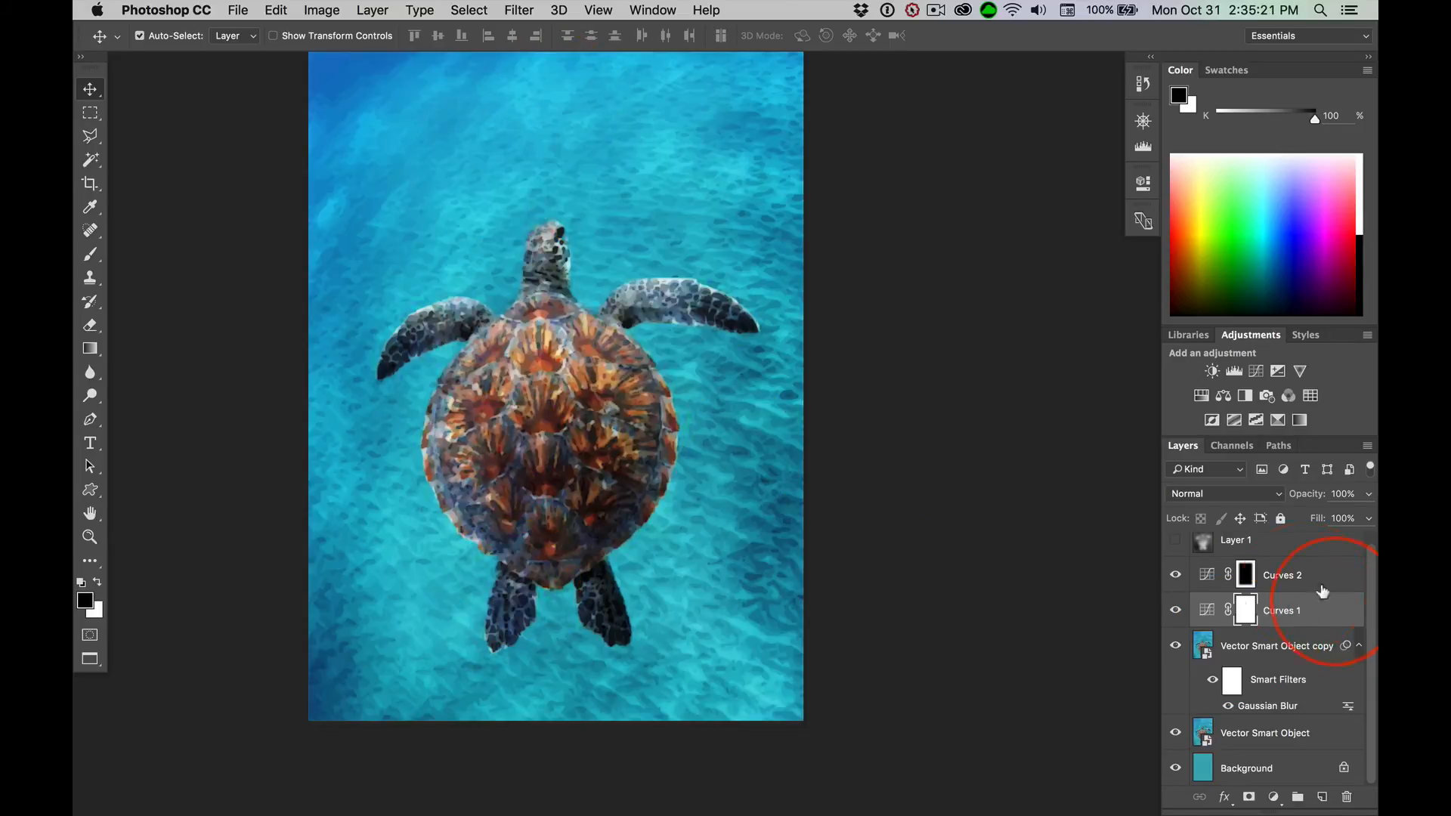
Select the Overlay-mode Layer 1 above the Curves adjustments and compare the image with and without it
left_click(1202, 540)
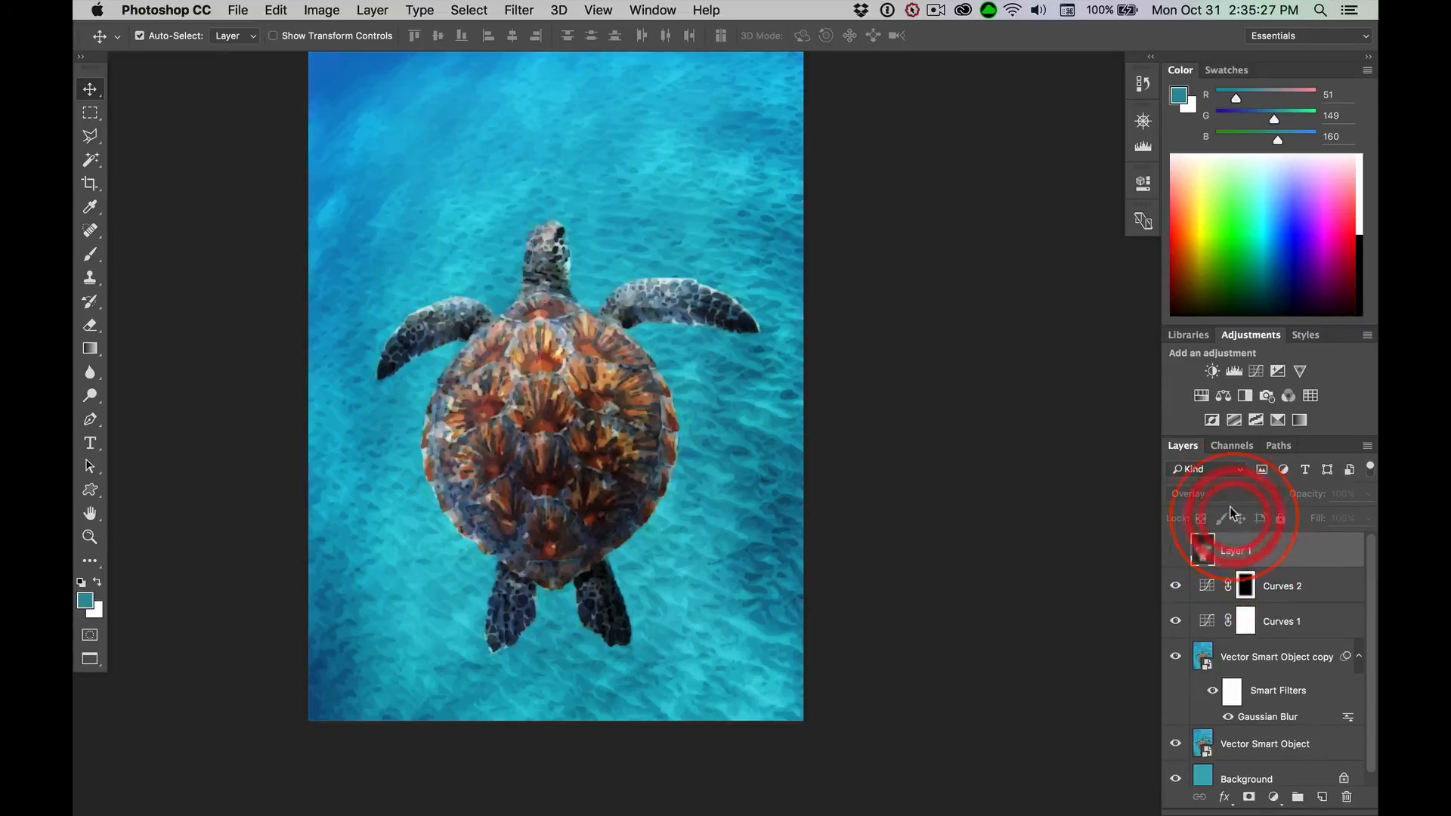
left_click(1175, 550)
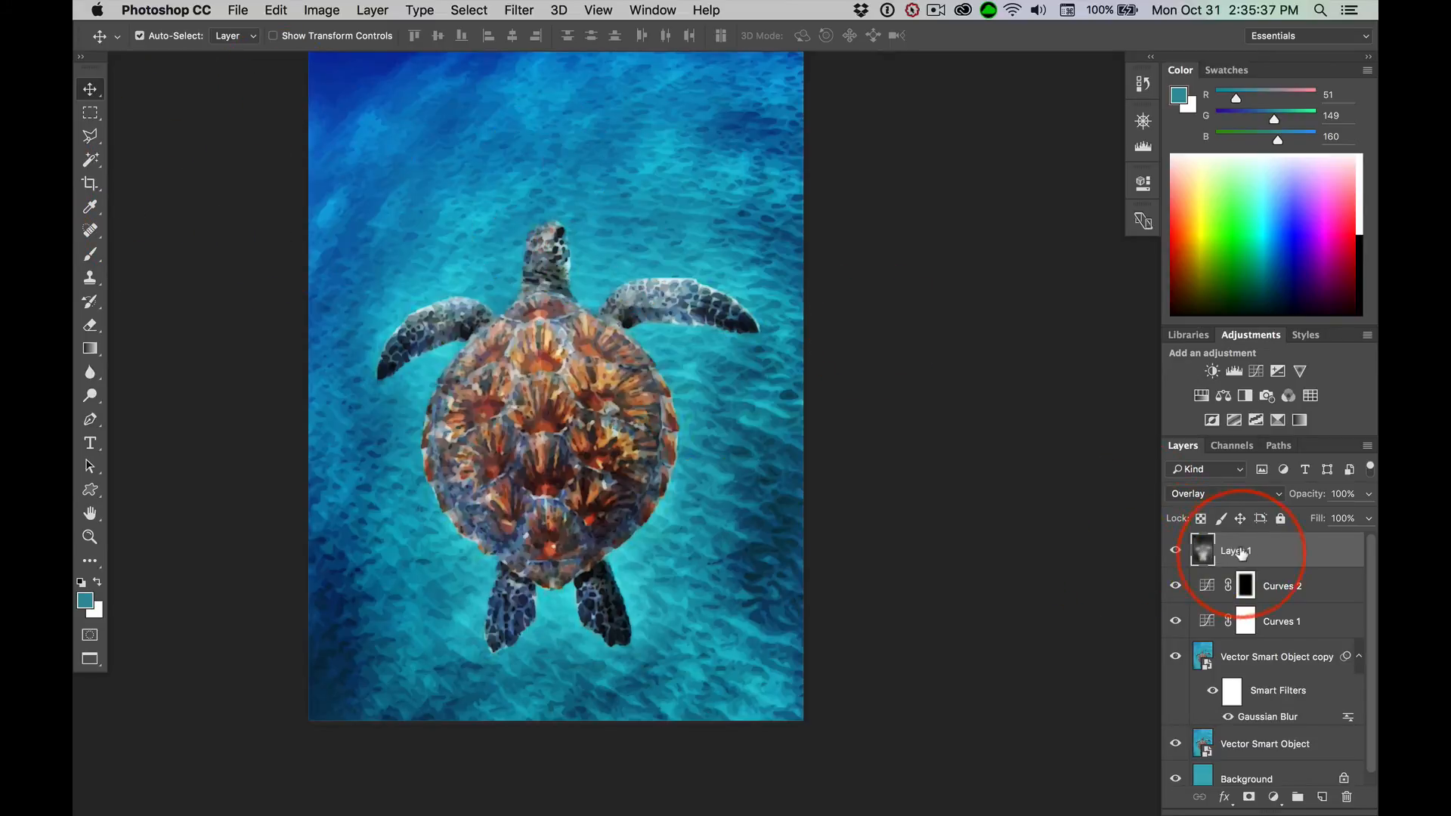
left_click(1174, 551)
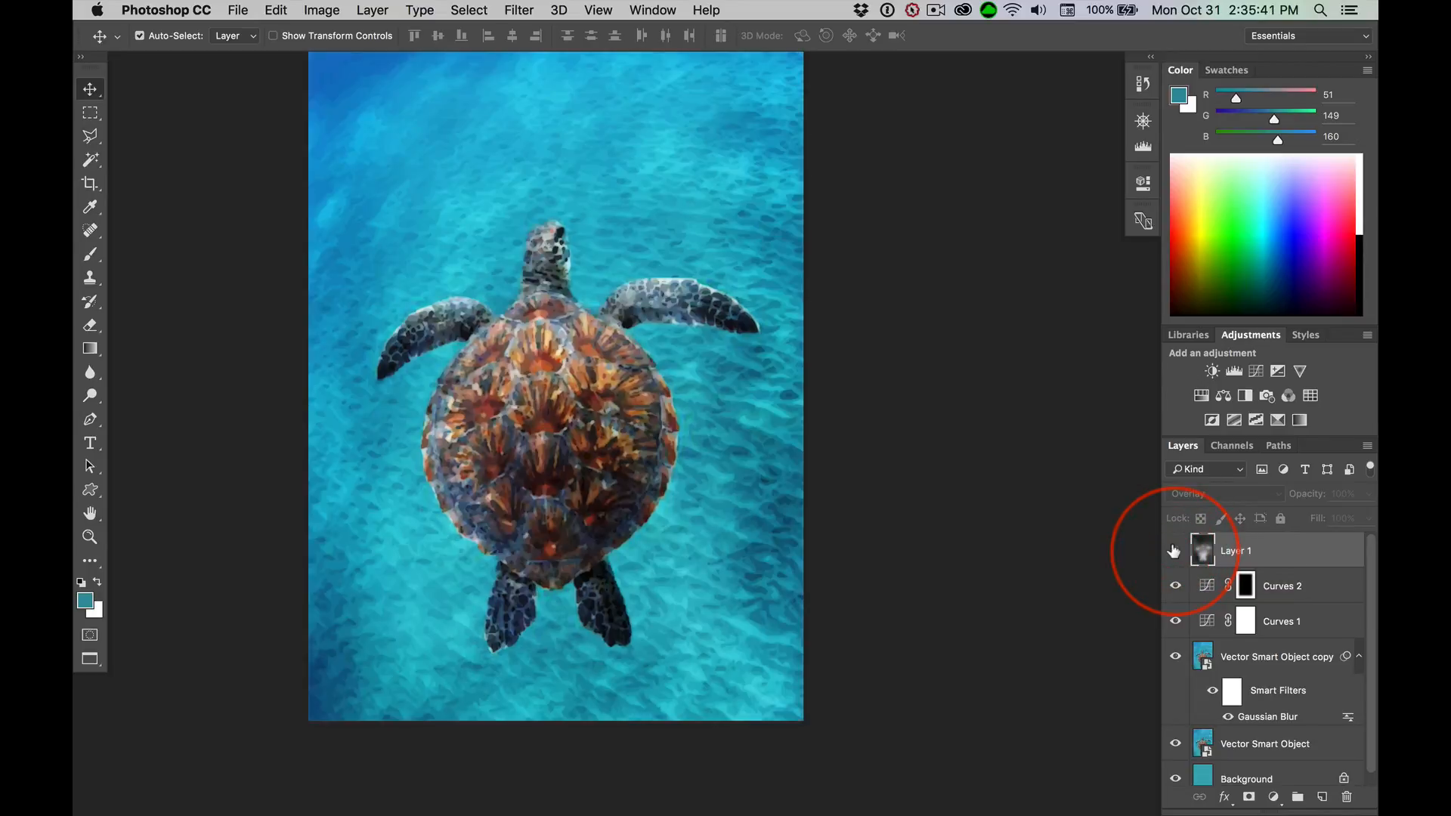
left_click(1174, 550)
left_click(1174, 551)
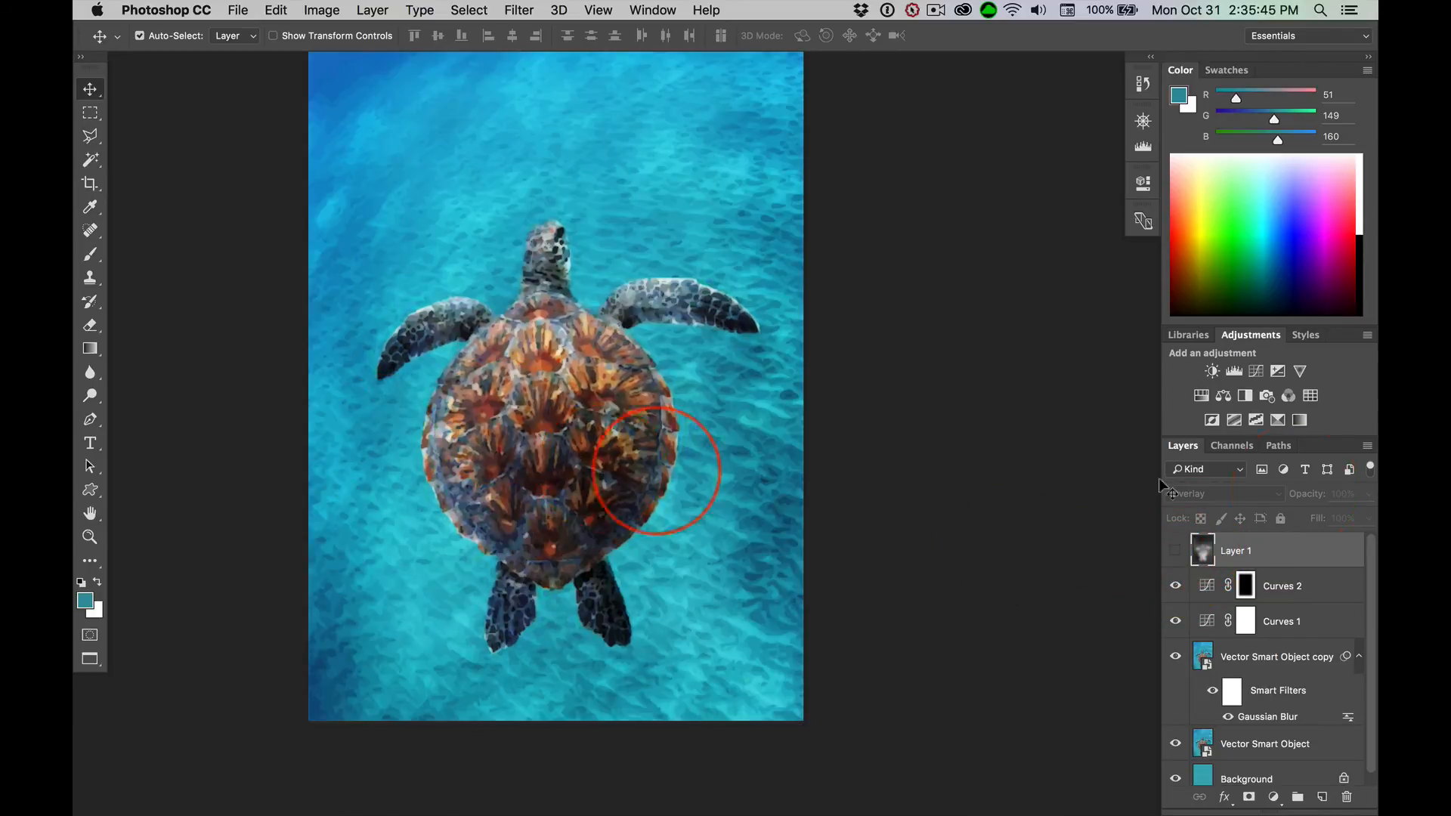
Toggle the visibility of Layer 1 repeatedly to examine how it changes the water and shell tones, leaving the layer shown
left_click(1174, 551)
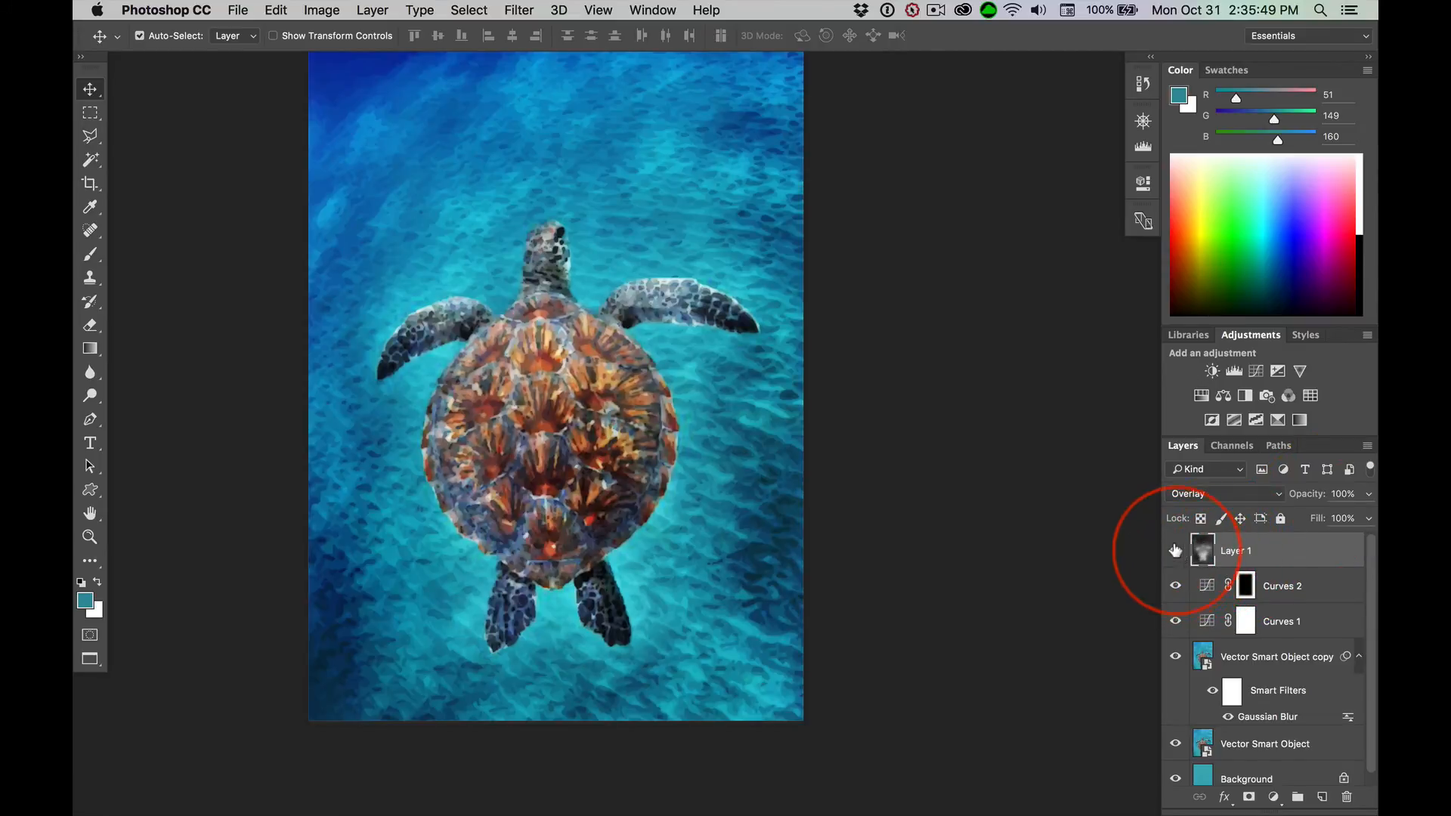
left_click(1174, 551)
left_click(1174, 551)
left_click(1174, 551)
left_click(1174, 551)
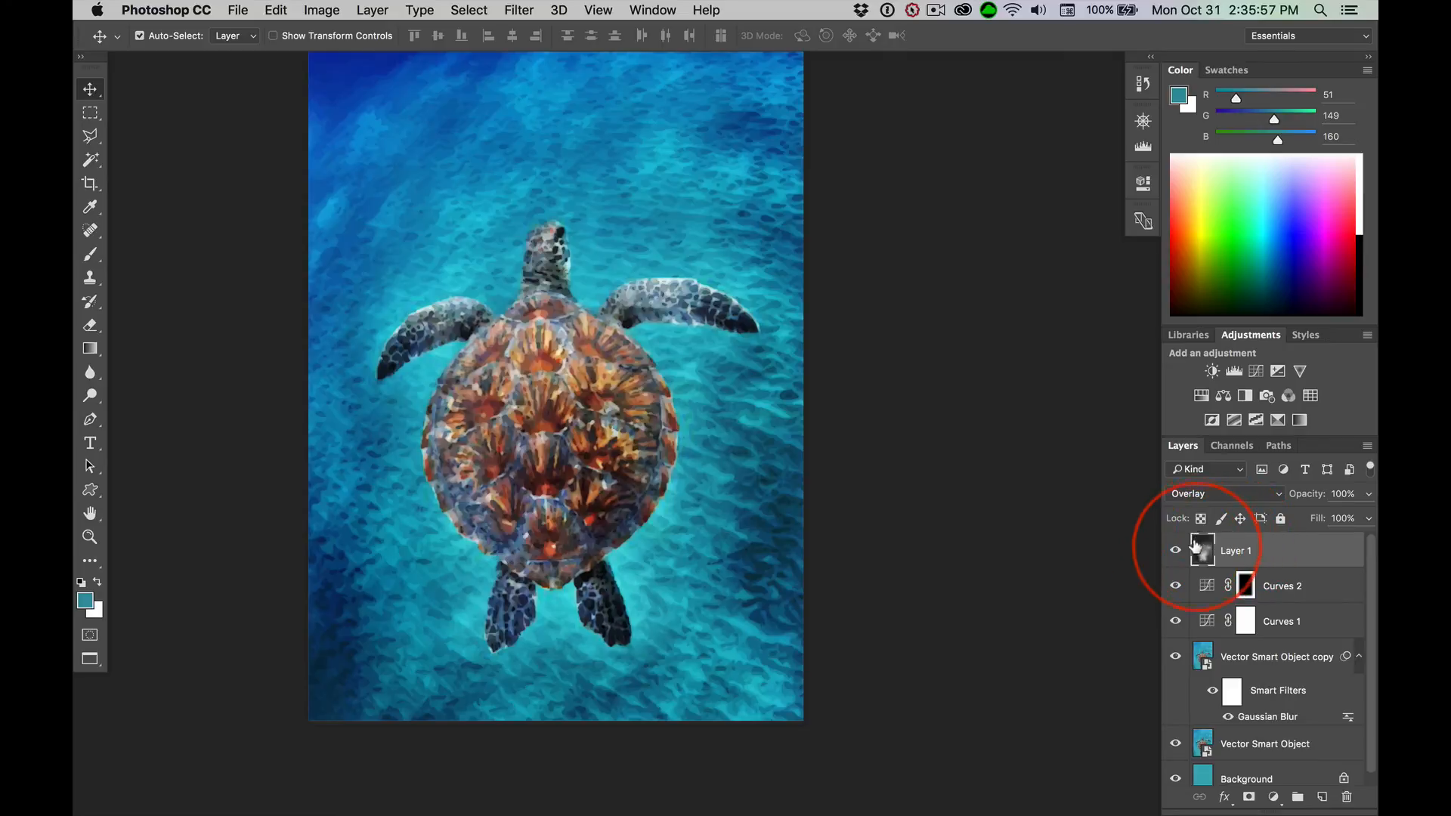
left_click(1174, 551)
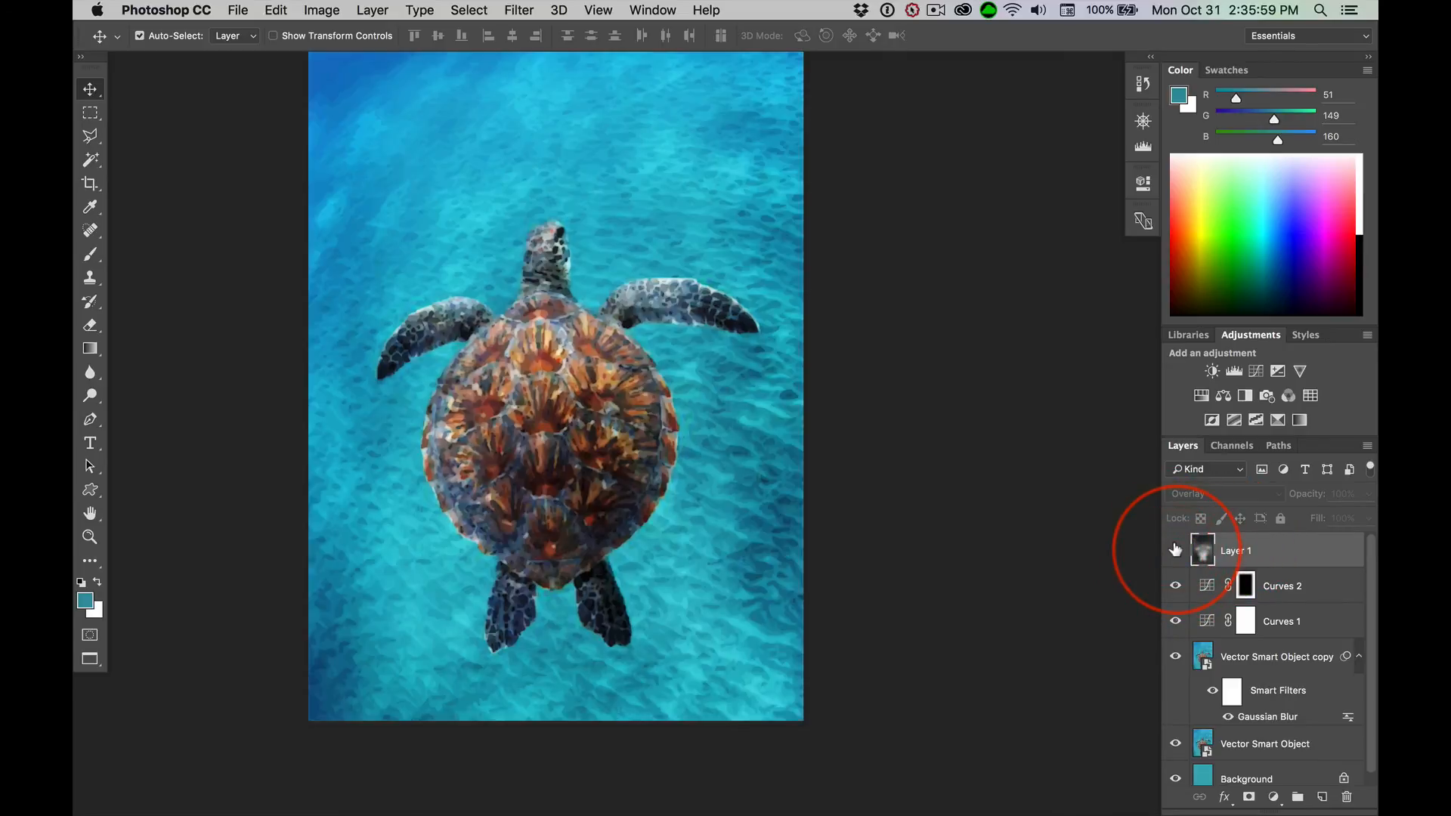
left_click(1174, 551)
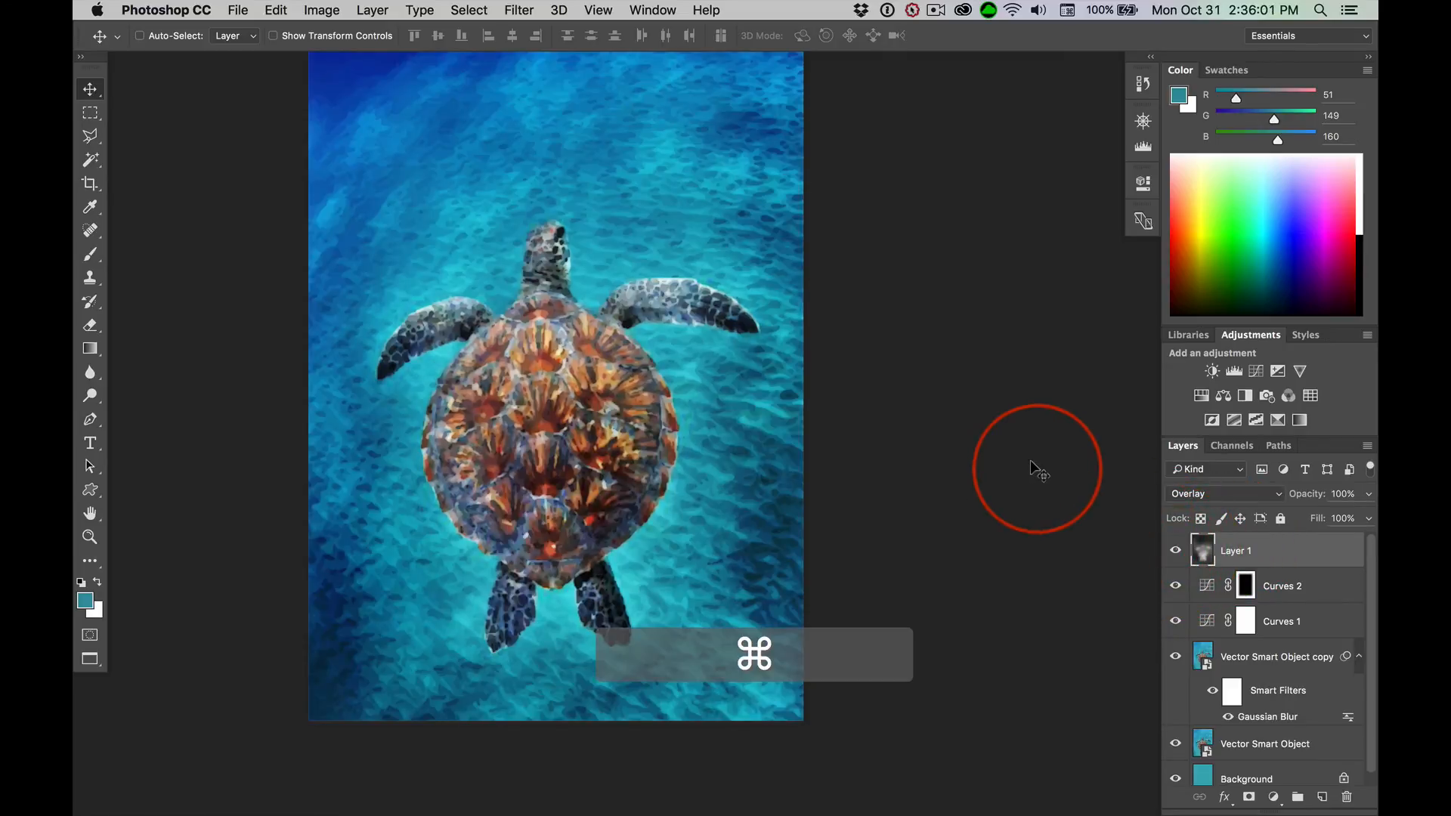
Compare the unedited Vector Smart Object layer on its own with the full image, then show all layers again
key("super+0")
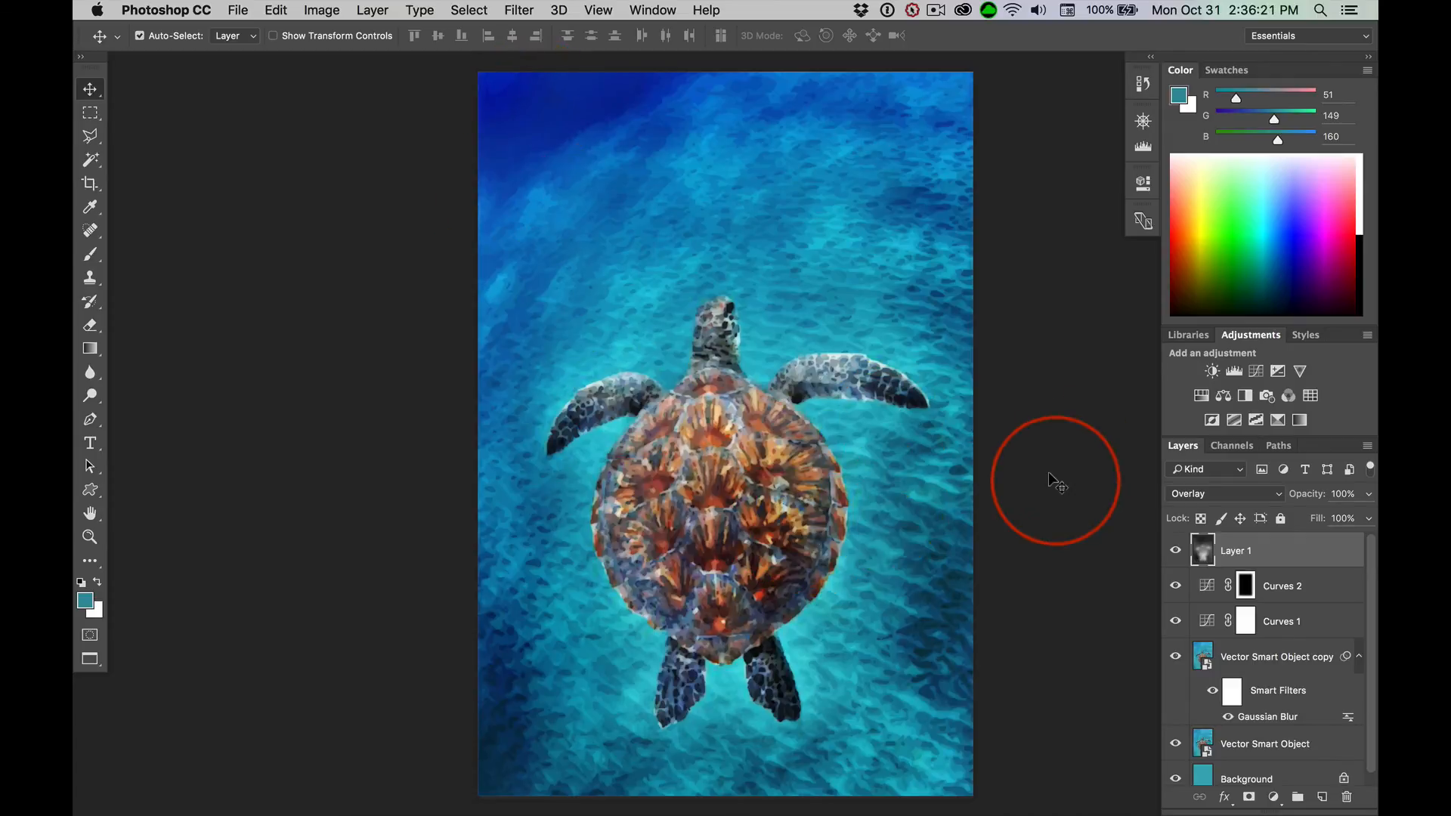
scroll(1049, 479, "down", 1)
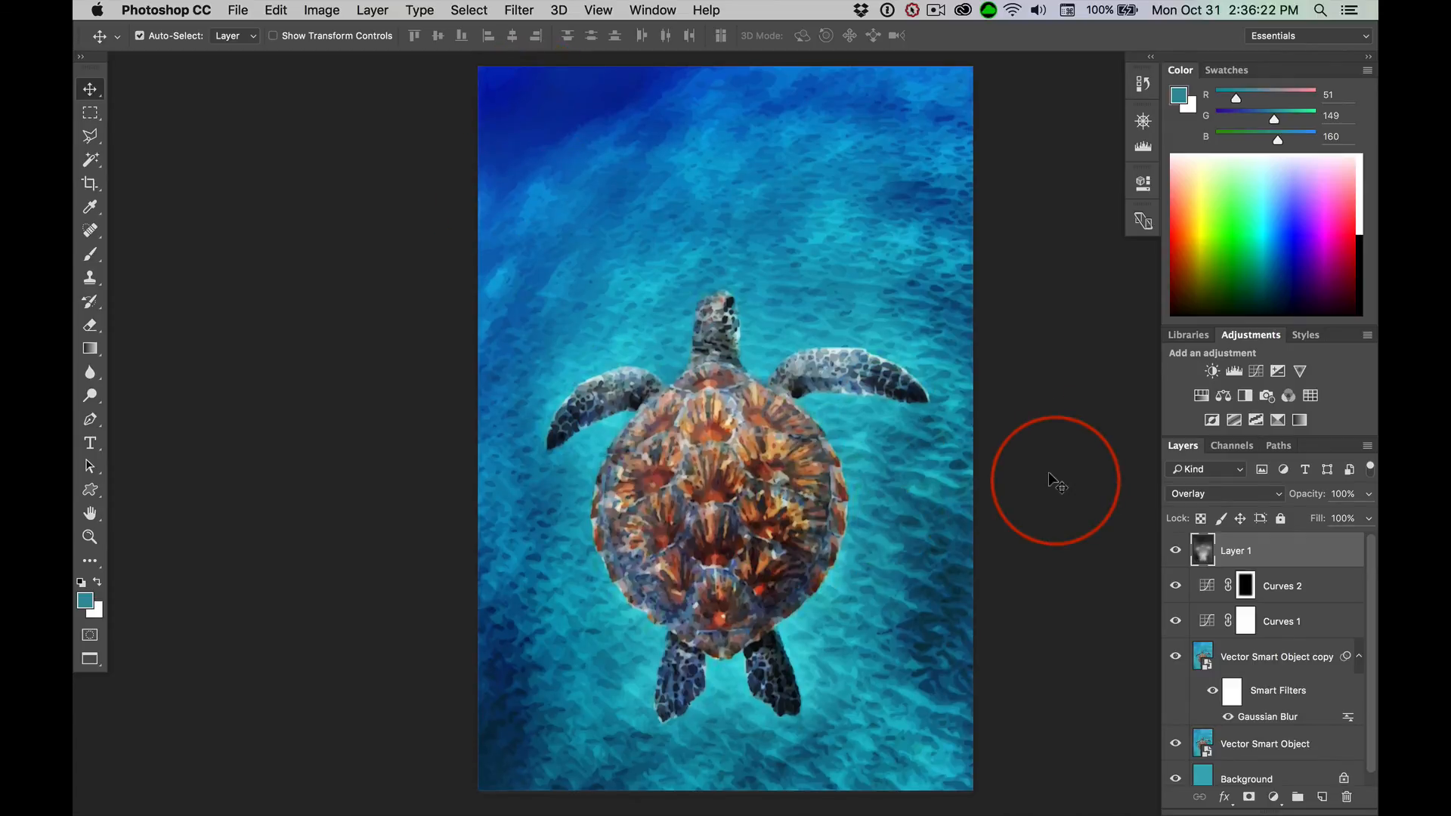
left_click(1172, 743, "alt")
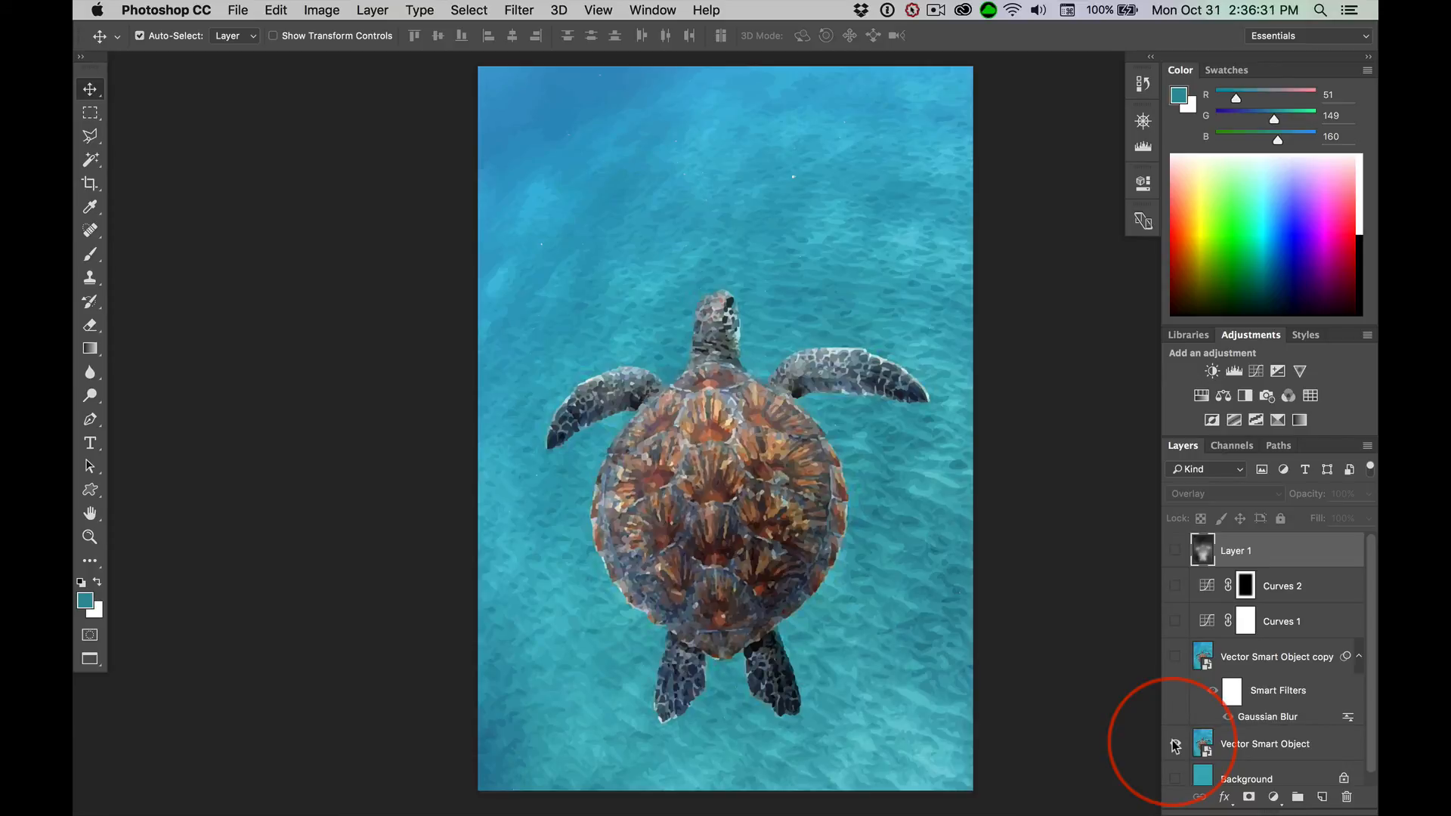
left_click(1175, 744, "alt")
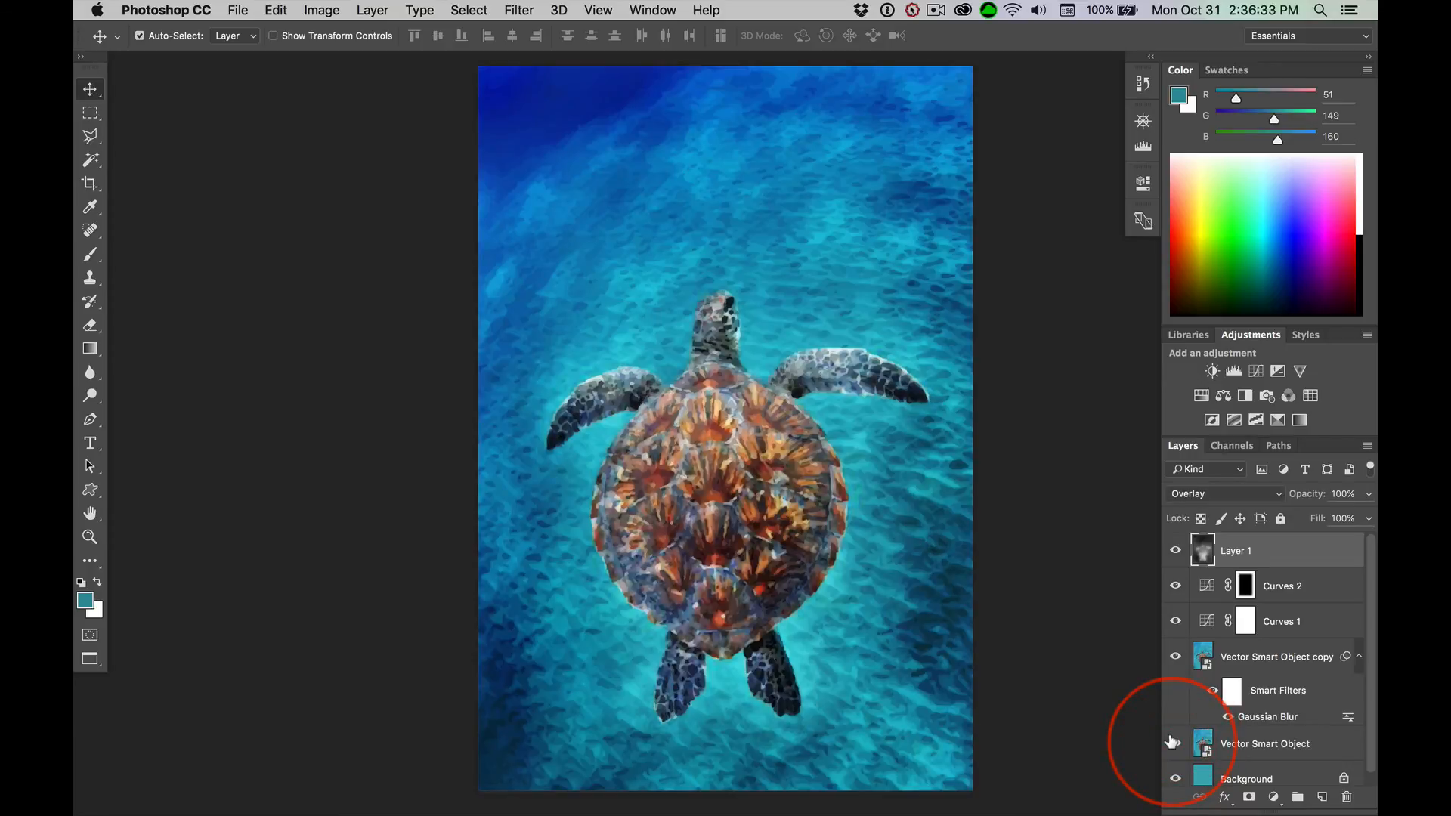